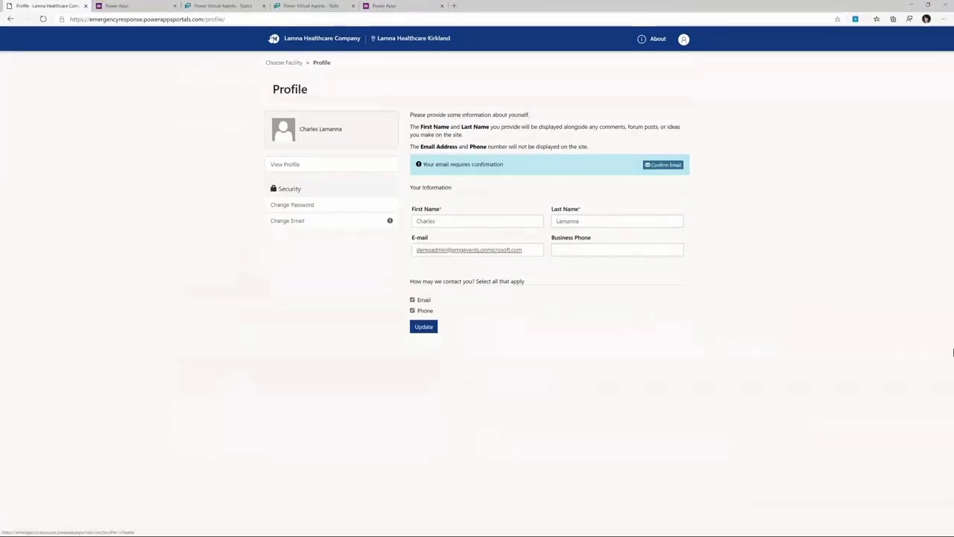
Step: From the portal's home page, open the help chat and send the bot the message "i need emergency staff"
{"action": "left_click", "coordinate": [276, 41]}
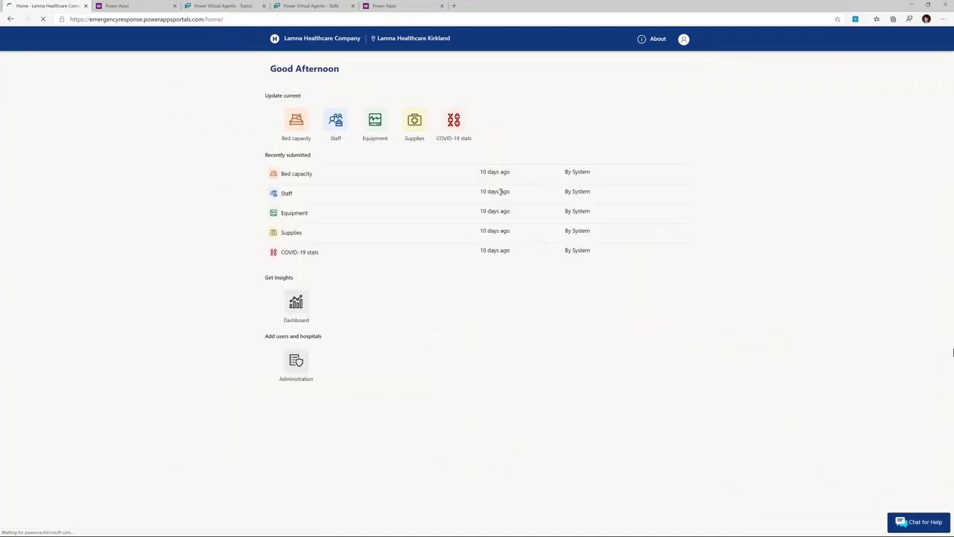
{"action": "left_click", "coordinate": [909, 526]}
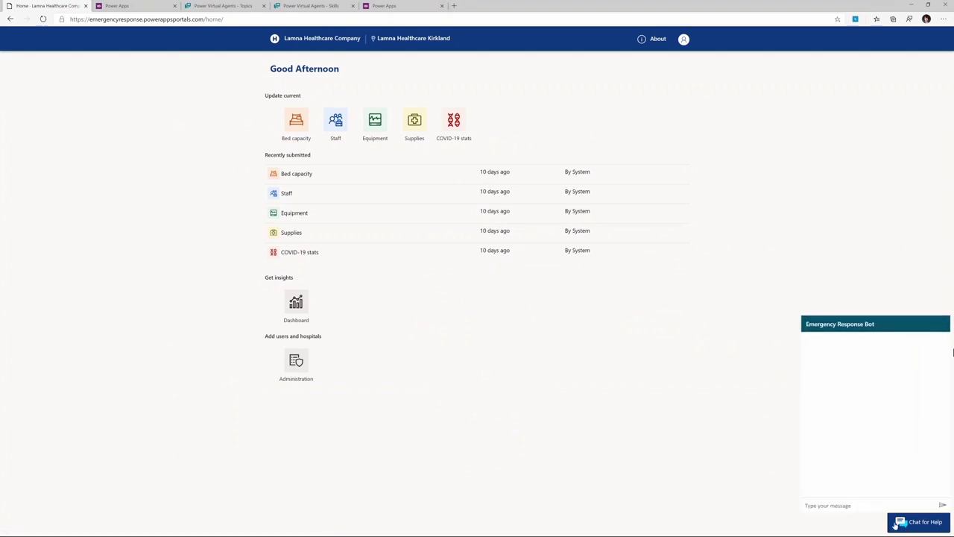
{"action": "left_click", "coordinate": [851, 505]}
{"action": "type", "text": "i need emergency staff"}
{"action": "key", "text": "Return"}
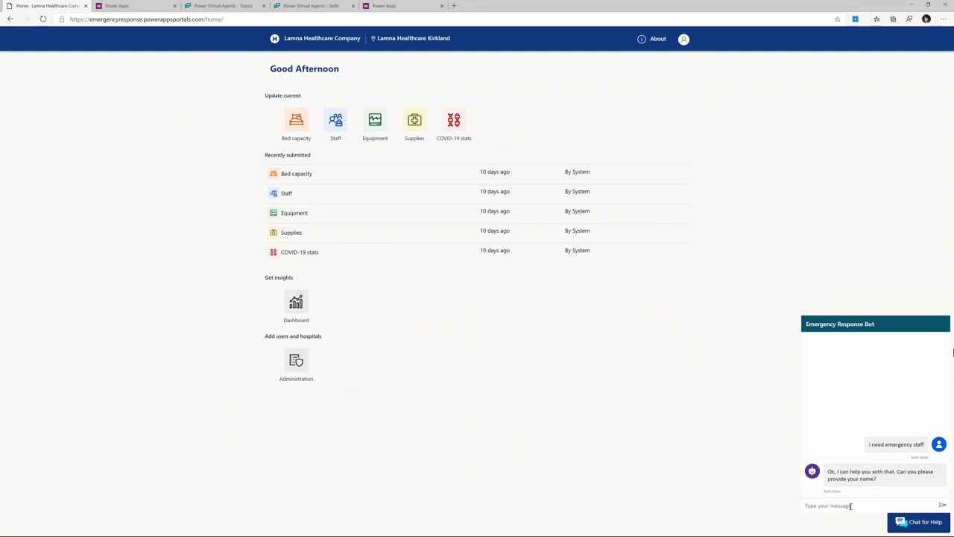
Step: Give the bot the employee's full name and employee ID, and confirm the identified person and workplace with Yes
{"action": "type", "text": "Charles Lamanna"}
{"action": "key", "text": "Return"}
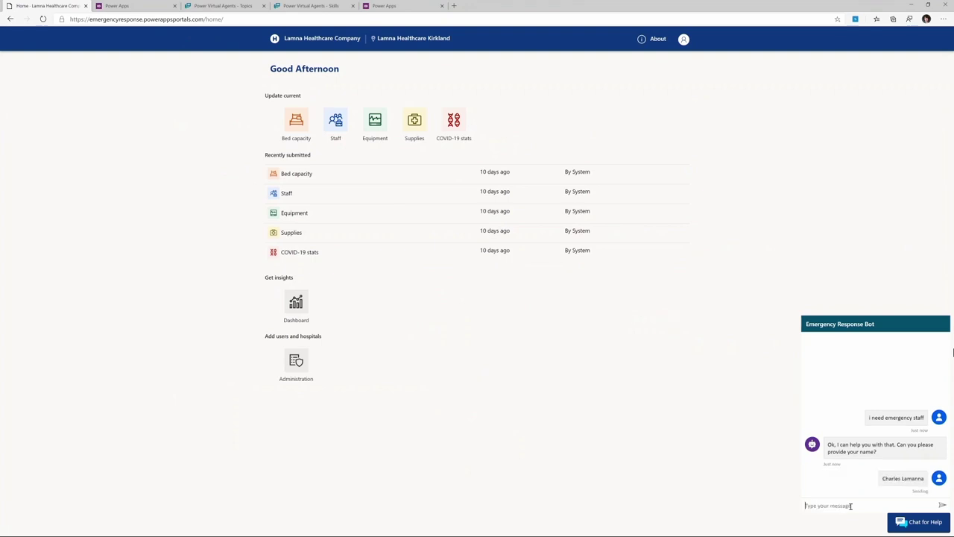
{"action": "type", "text": "1234"}
{"action": "key", "text": "Return"}
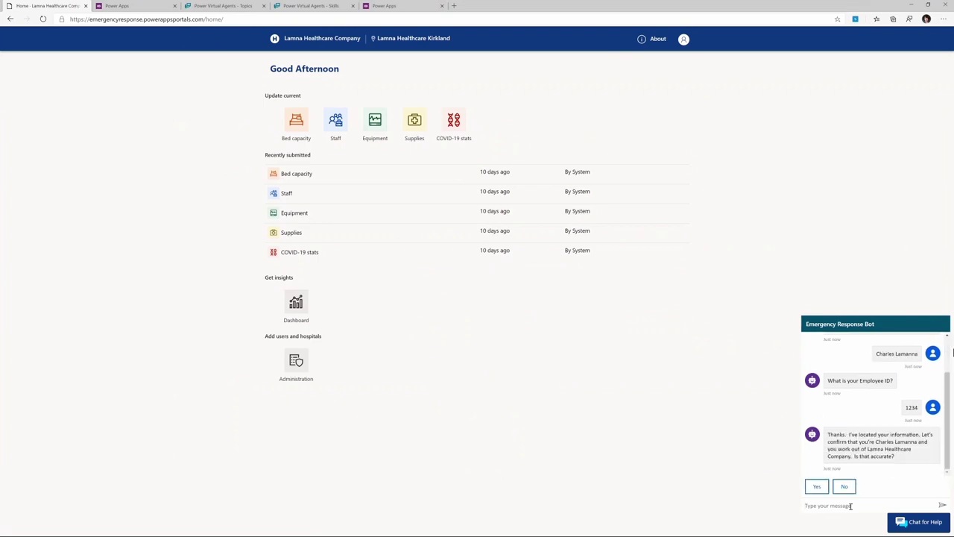
{"action": "left_click", "coordinate": [817, 486]}
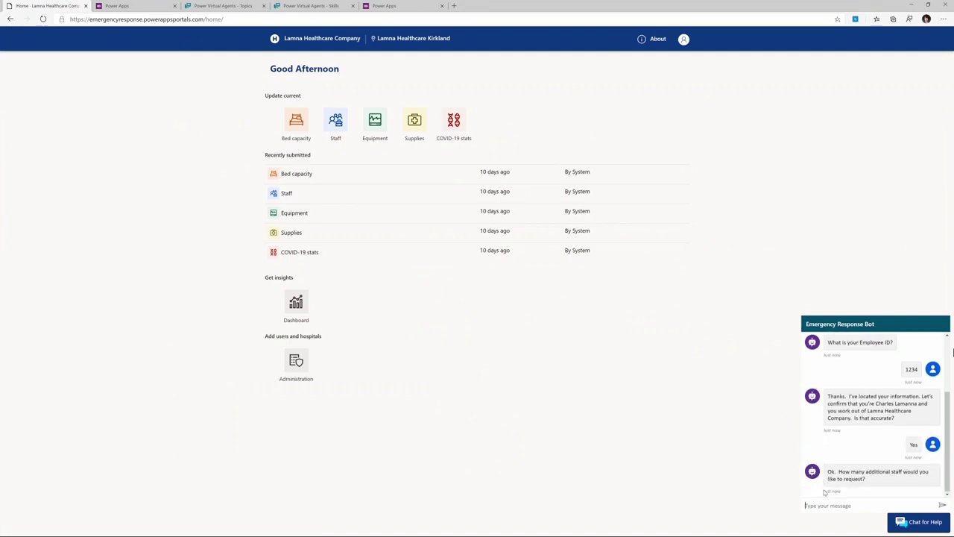
Step: Request 10 additional staff through the bot, approve the request with Yes, and set the urgency to High
{"action": "type", "text": "10"}
{"action": "key", "text": "Return"}
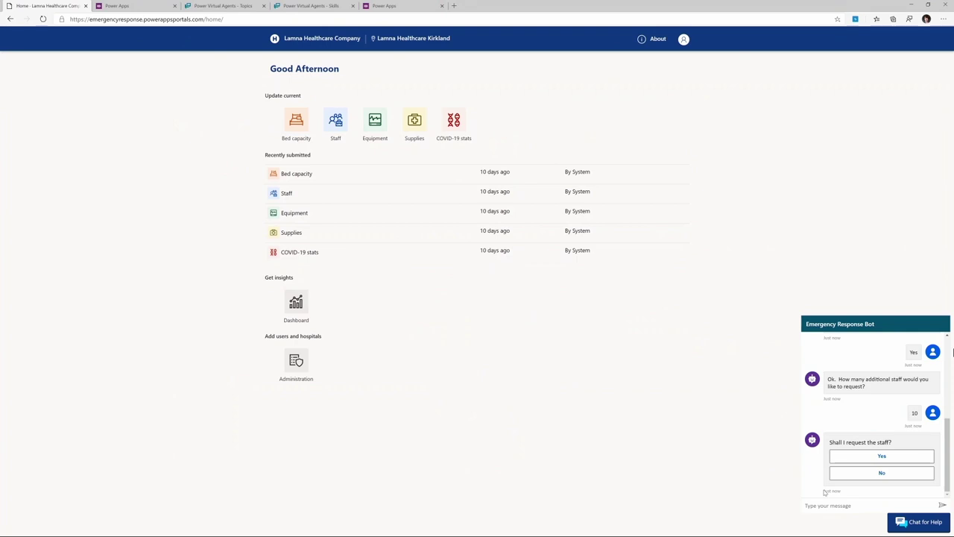
{"action": "left_click", "coordinate": [845, 455]}
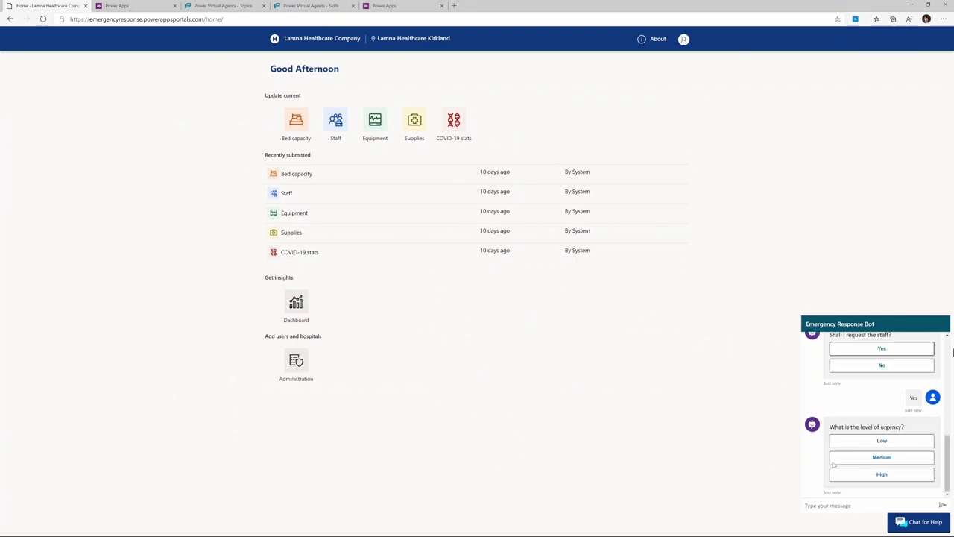
{"action": "left_click", "coordinate": [857, 462]}
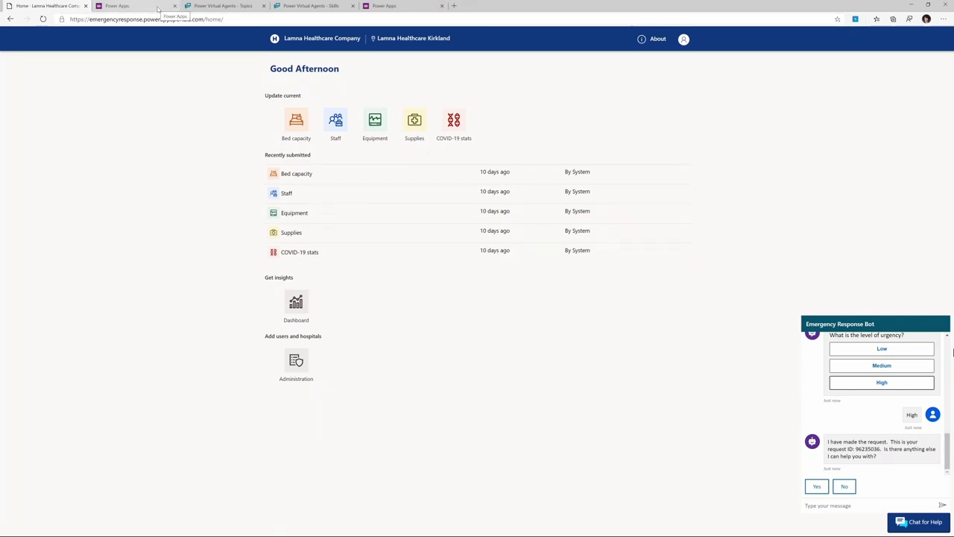
Step: Switch to the Power Apps portal editor and view the site's pages
{"action": "left_click", "coordinate": [158, 9]}
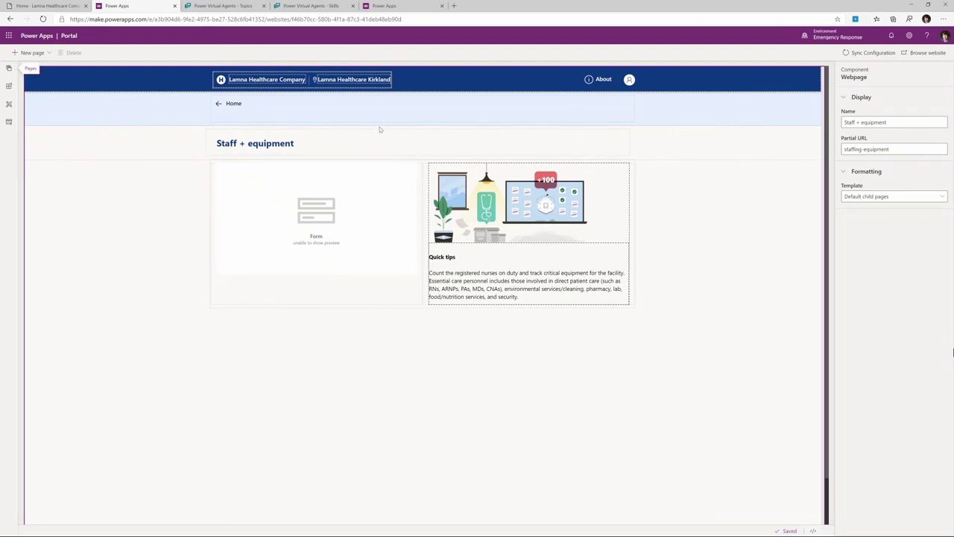
{"action": "left_click", "coordinate": [10, 70]}
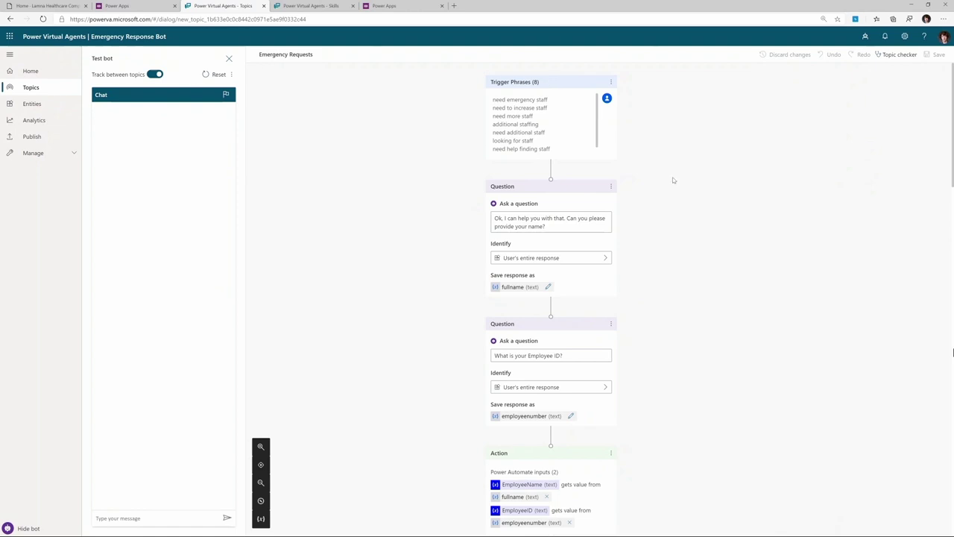
Step: Examine the Emergency Requests topic in Power Virtual Agents, from its trigger phrases through the employee information flow to the Create ticket action
{"action": "scroll", "coordinate": [673, 183], "scroll_direction": "down", "scroll_amount": 3}
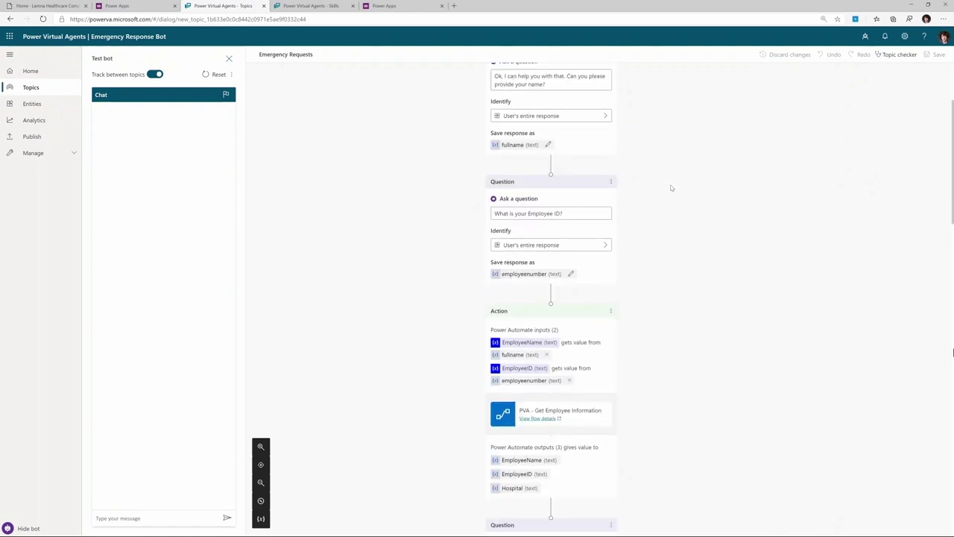
{"action": "scroll", "coordinate": [671, 188], "scroll_direction": "up", "scroll_amount": 3}
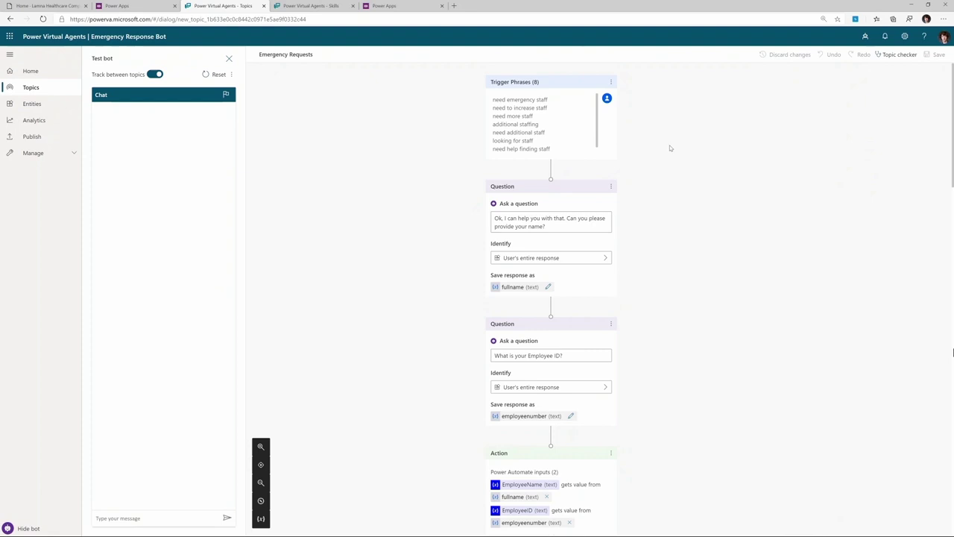
{"action": "scroll", "coordinate": [670, 148], "scroll_direction": "down", "scroll_amount": 3}
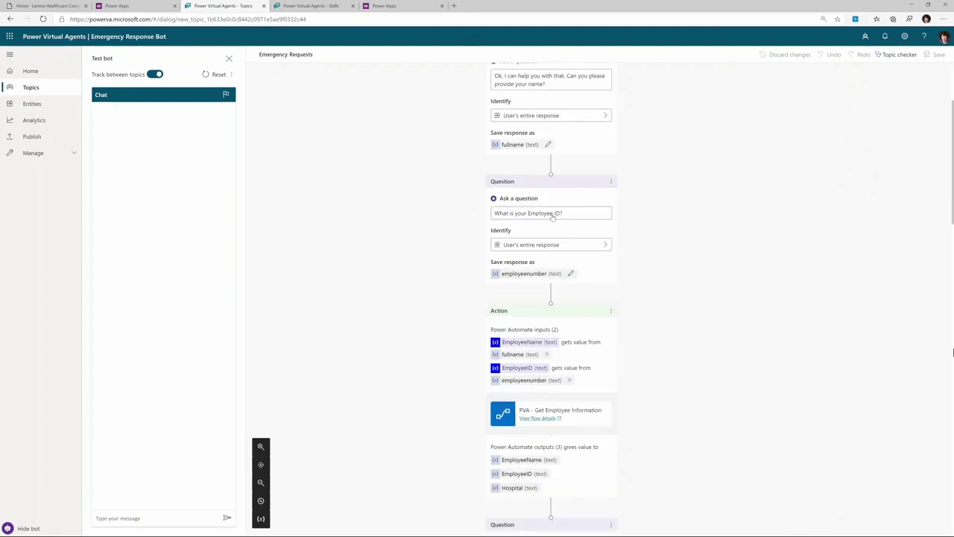
{"action": "scroll", "coordinate": [606, 299], "scroll_direction": "down", "scroll_amount": 3}
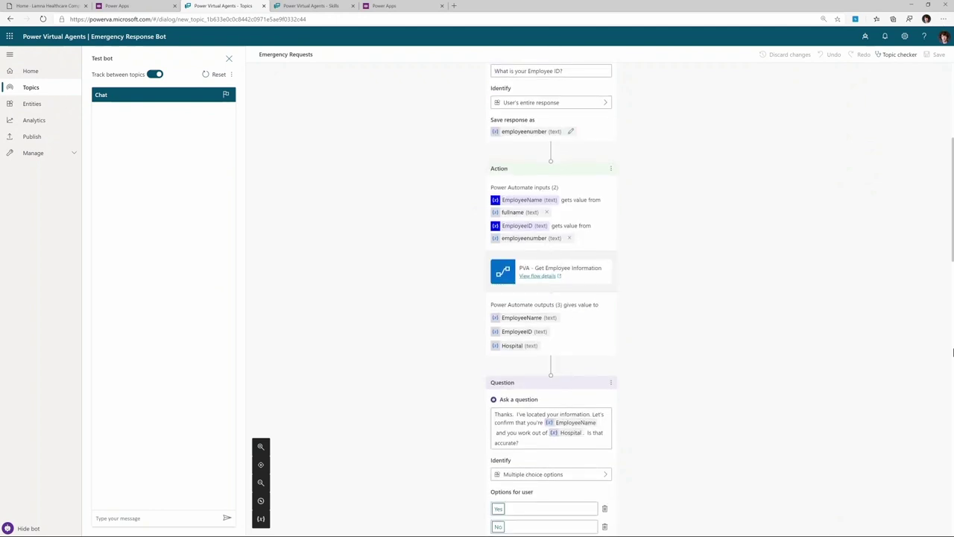
{"action": "mouse_move", "coordinate": [356, 220]}
{"action": "left_mouse_down"}
{"action": "mouse_move", "coordinate": [696, 321]}
{"action": "mouse_move", "coordinate": [762, 372]}
{"action": "left_mouse_up"}
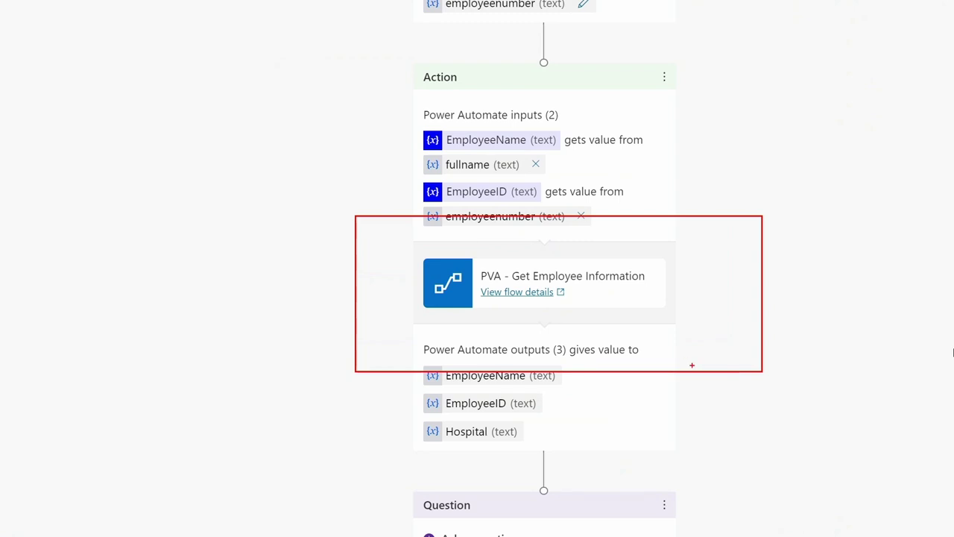
{"action": "scroll", "coordinate": [667, 272], "scroll_direction": "down", "scroll_amount": 3}
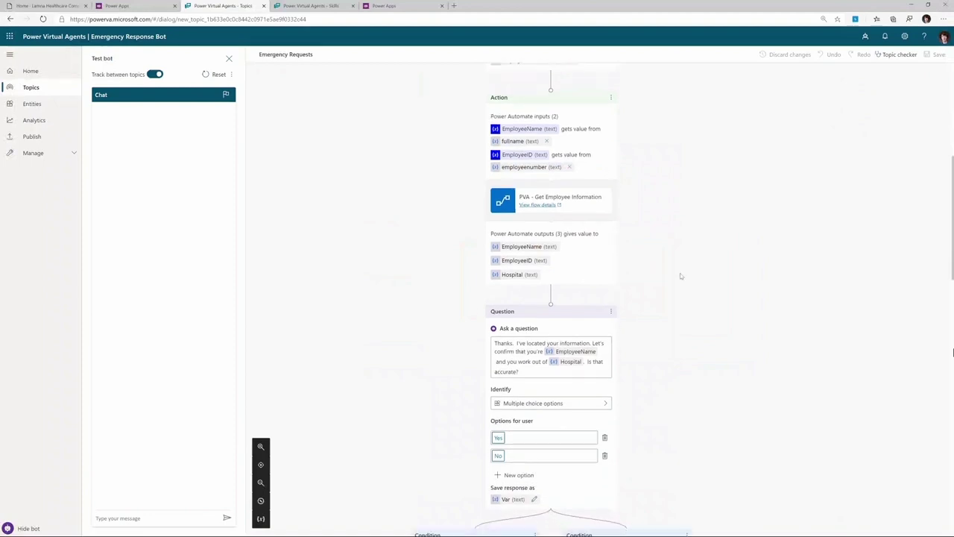
{"action": "scroll", "coordinate": [675, 275], "scroll_direction": "down", "scroll_amount": 6}
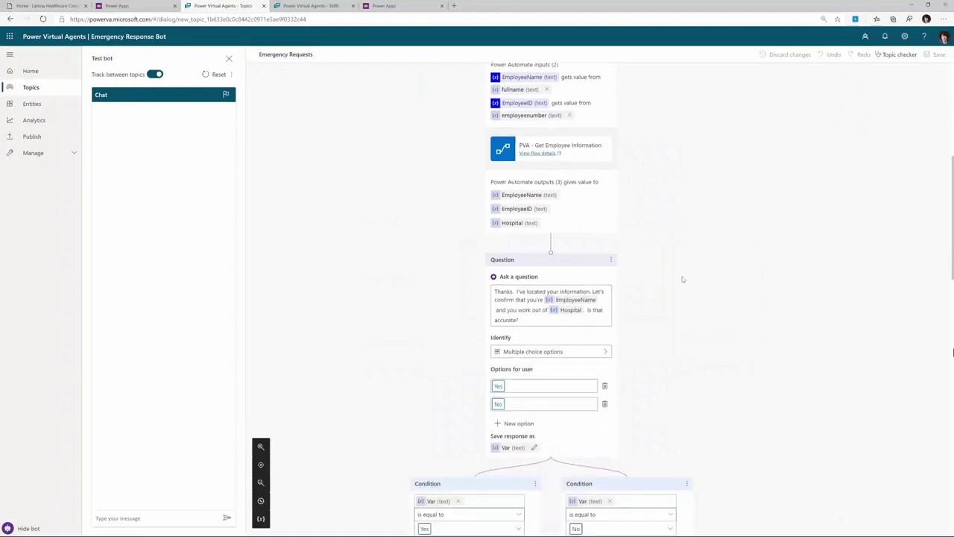
{"action": "scroll", "coordinate": [666, 273], "scroll_direction": "down", "scroll_amount": 1}
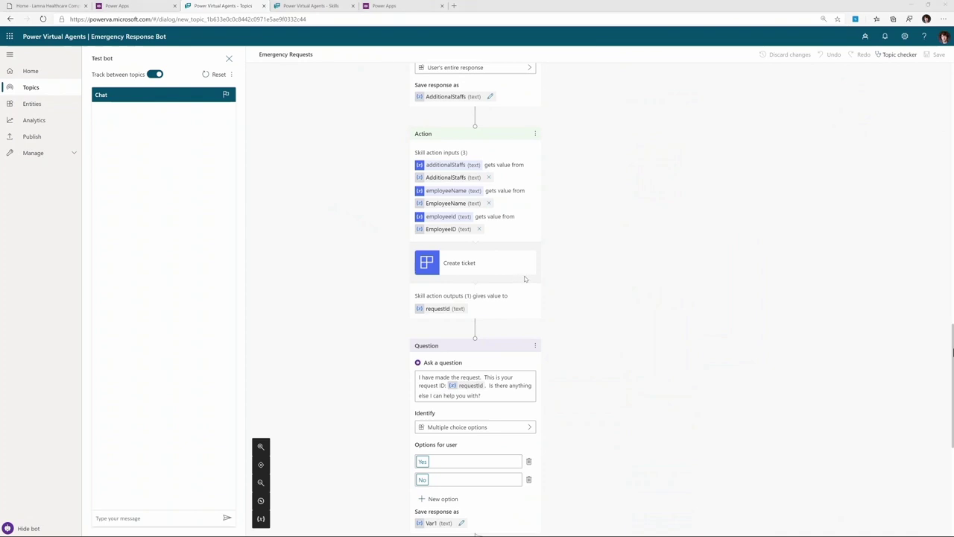
Step: Switch to Visual Studio Code, review the TicketingSkill code in BotController.cs, and open manifest.json
{"action": "key", "text": "alt+Tab"}
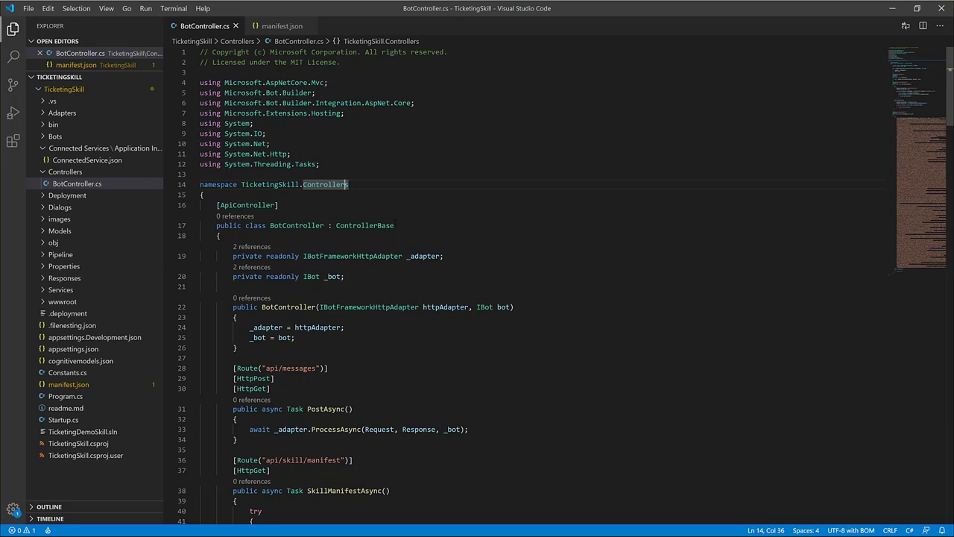
{"action": "scroll", "coordinate": [398, 223], "scroll_direction": "down", "scroll_amount": 2}
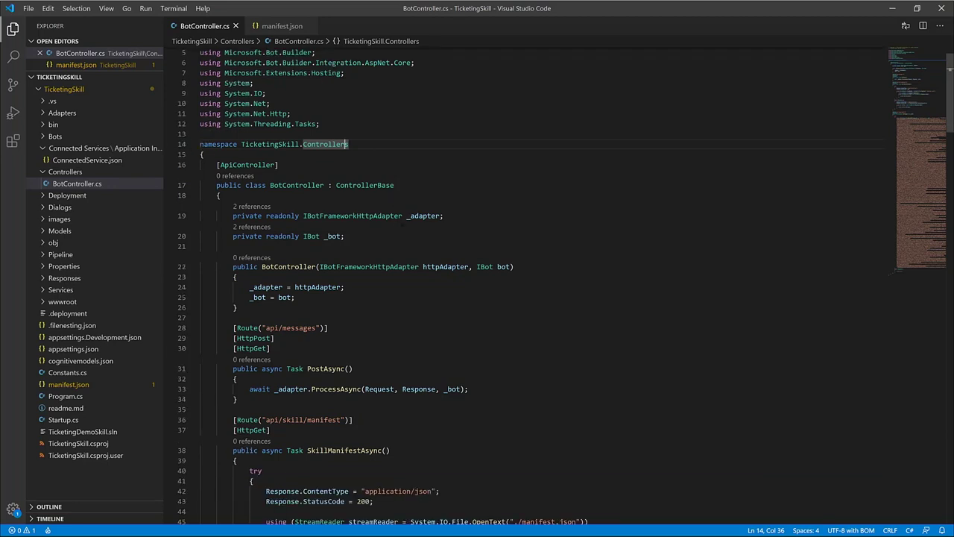
{"action": "scroll", "coordinate": [393, 215], "scroll_direction": "down", "scroll_amount": 8}
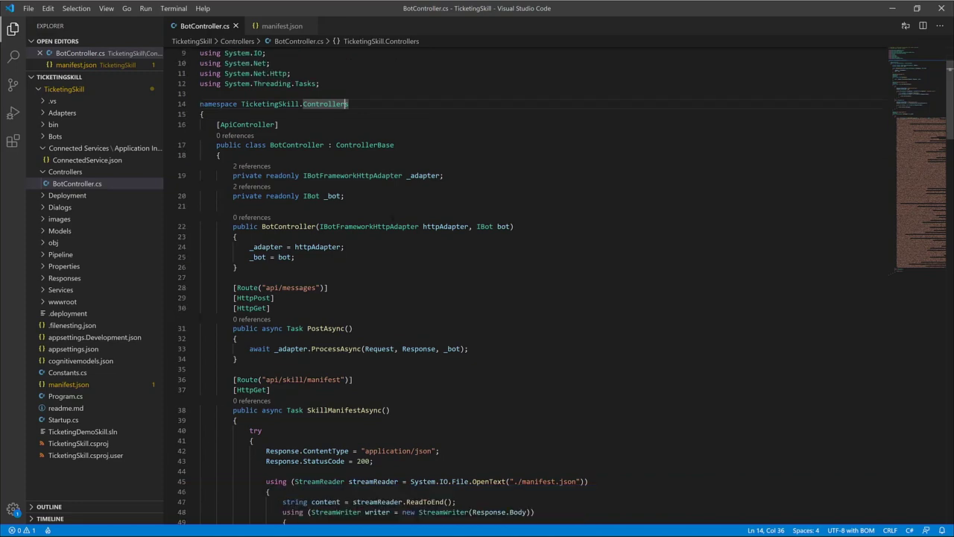
{"action": "scroll", "coordinate": [393, 219], "scroll_direction": "down", "scroll_amount": 3}
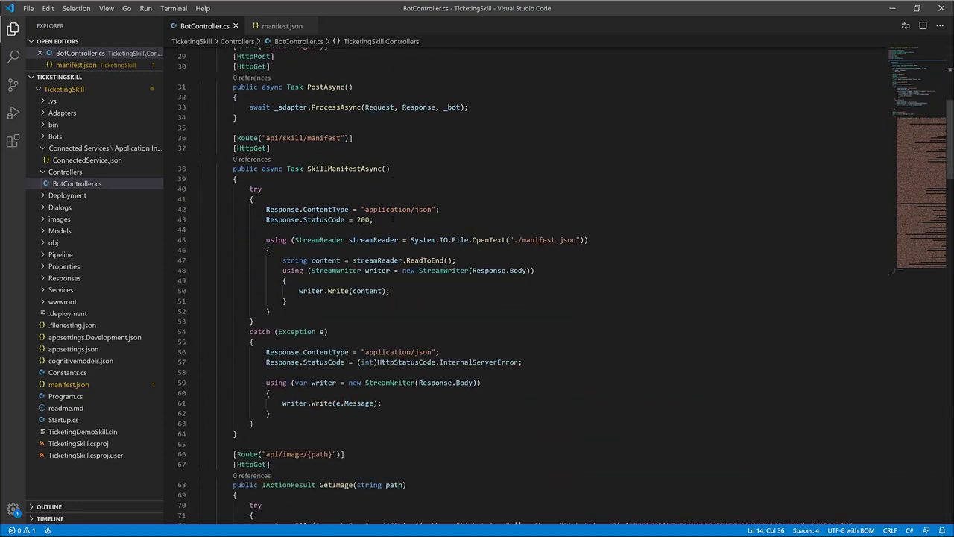
{"action": "scroll", "coordinate": [388, 216], "scroll_direction": "down", "scroll_amount": 3}
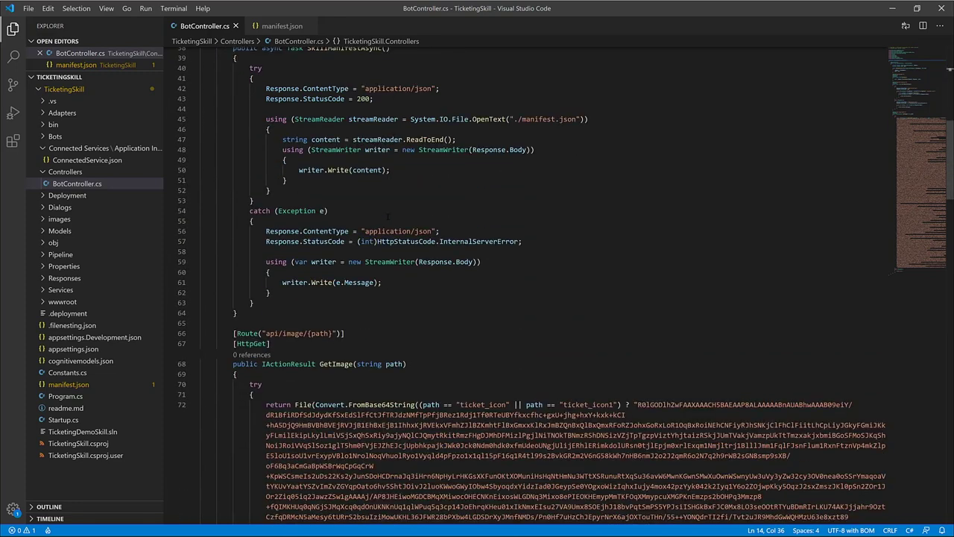
{"action": "scroll", "coordinate": [395, 238], "scroll_direction": "down", "scroll_amount": 3}
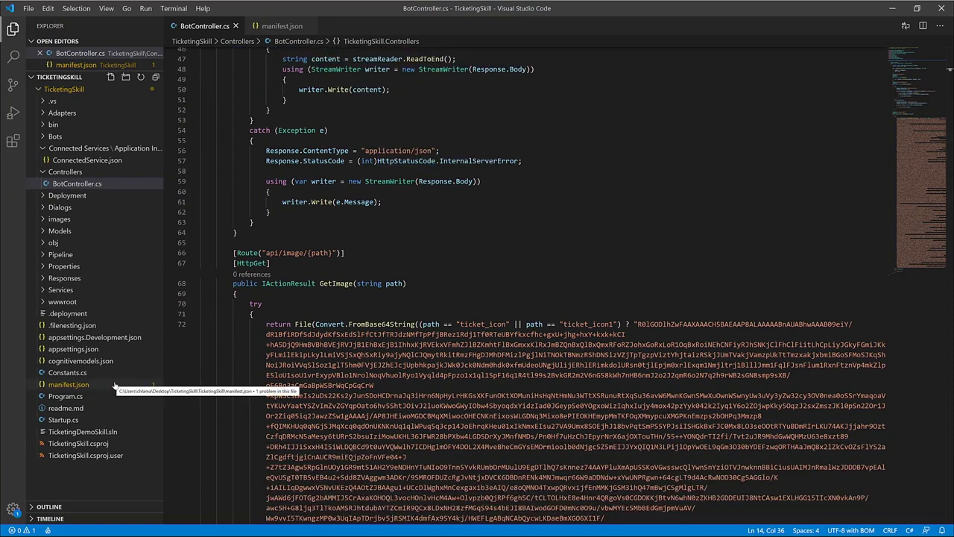
{"action": "key", "text": "ctrl+shift+e"}
{"action": "left_click", "coordinate": [69, 384]}
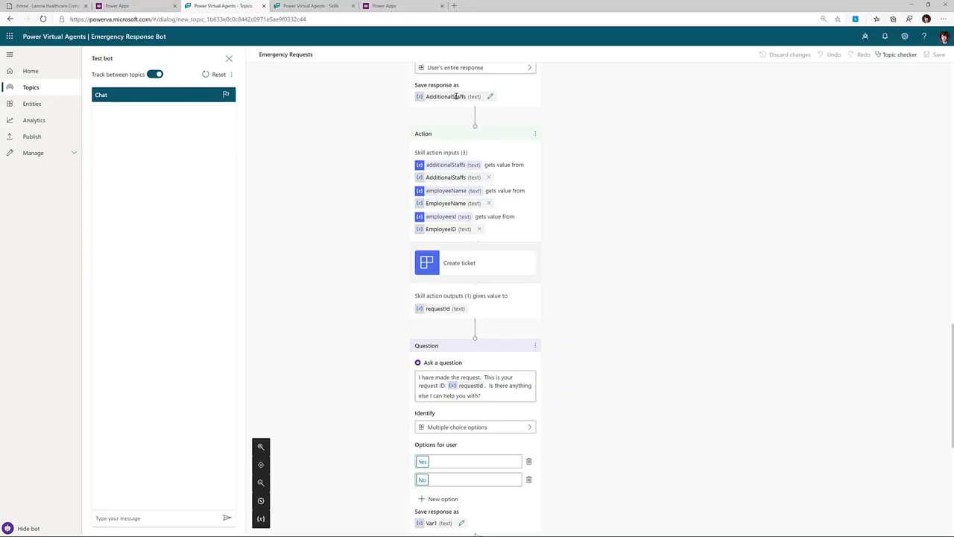
Step: View the bot's skills in Power Virtual Agents, look at the form for adding a skill, and inspect the Ticketing Skill
{"action": "left_click", "coordinate": [310, 6]}
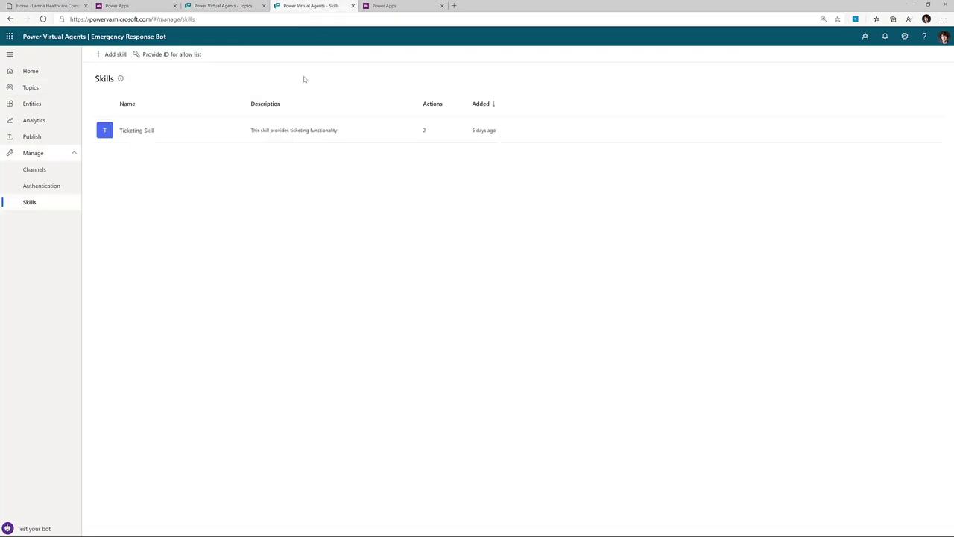
{"action": "left_click", "coordinate": [112, 56]}
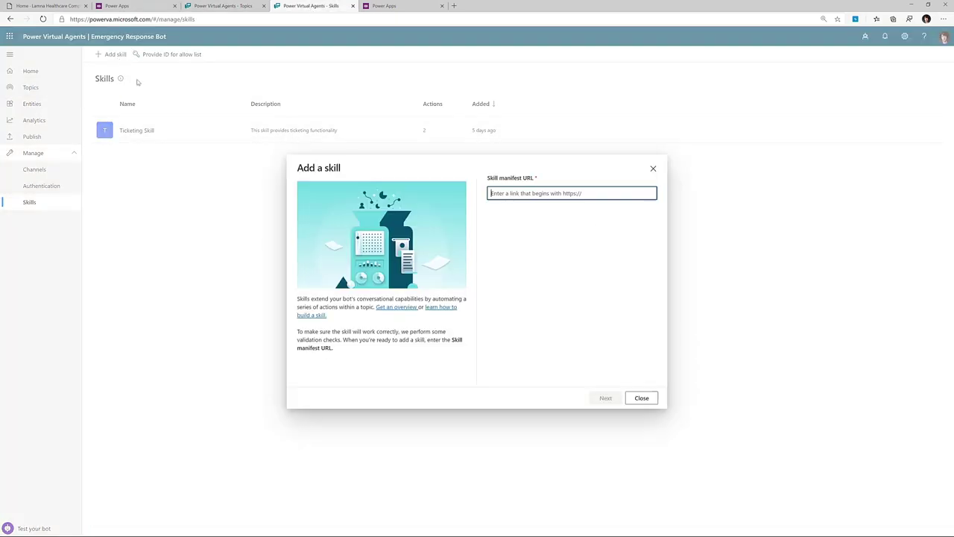
{"action": "key", "text": "Escape"}
{"action": "left_click", "coordinate": [141, 132]}
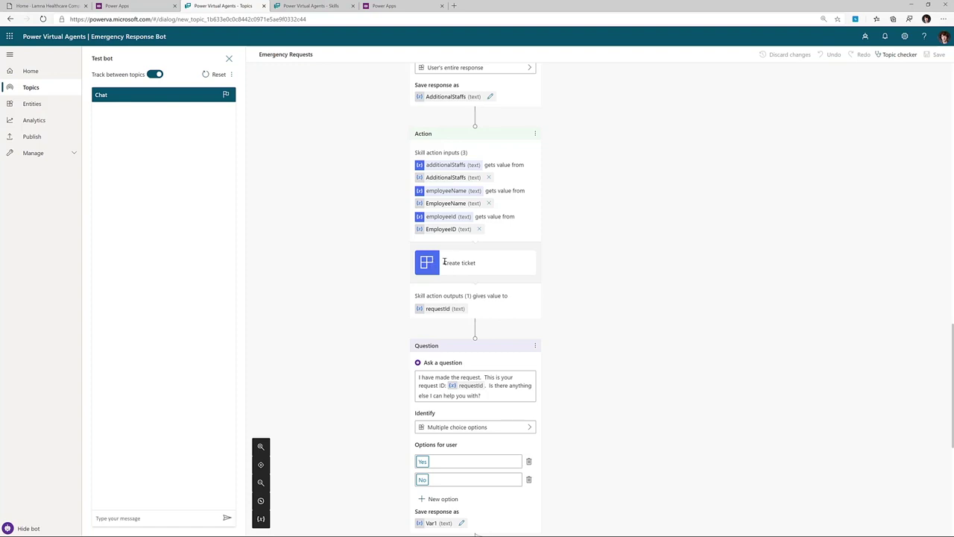
Step: In the Emergency Requests topic, look through the actions that can be called after Create ticket, without adding one
{"action": "left_click", "coordinate": [476, 329]}
{"action": "scroll", "coordinate": [477, 325], "scroll_direction": "down", "scroll_amount": 2}
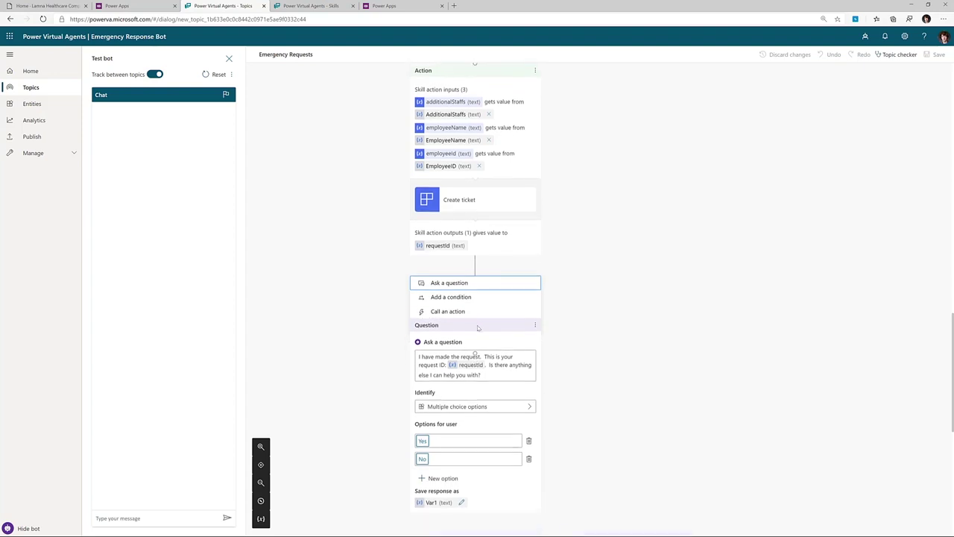
{"action": "left_click", "coordinate": [445, 233]}
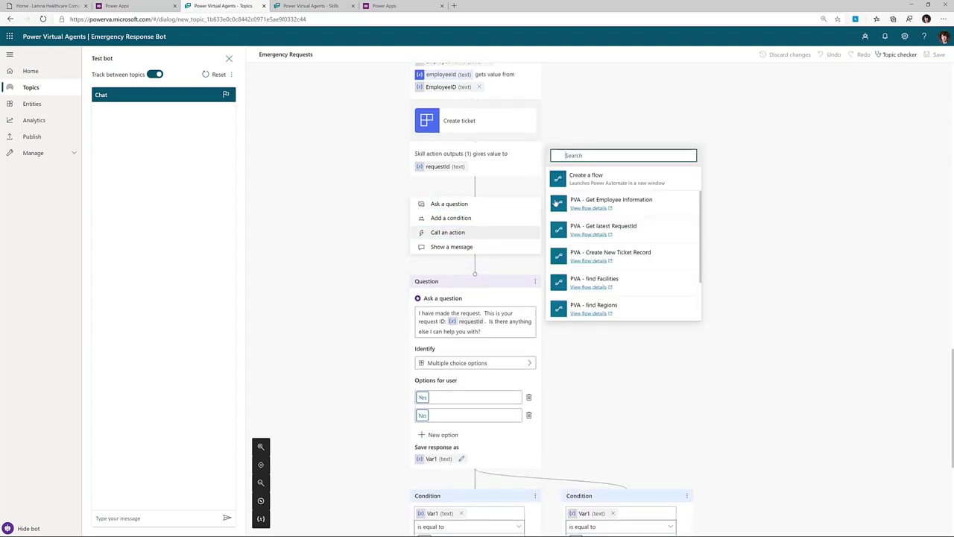
{"action": "scroll", "coordinate": [594, 299], "scroll_direction": "down", "scroll_amount": 2}
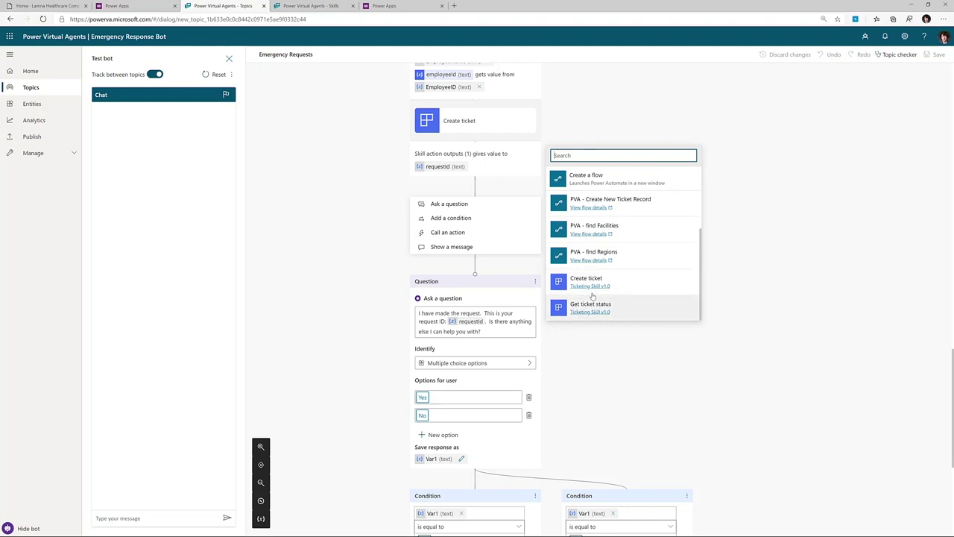
{"action": "left_click", "coordinate": [808, 194]}
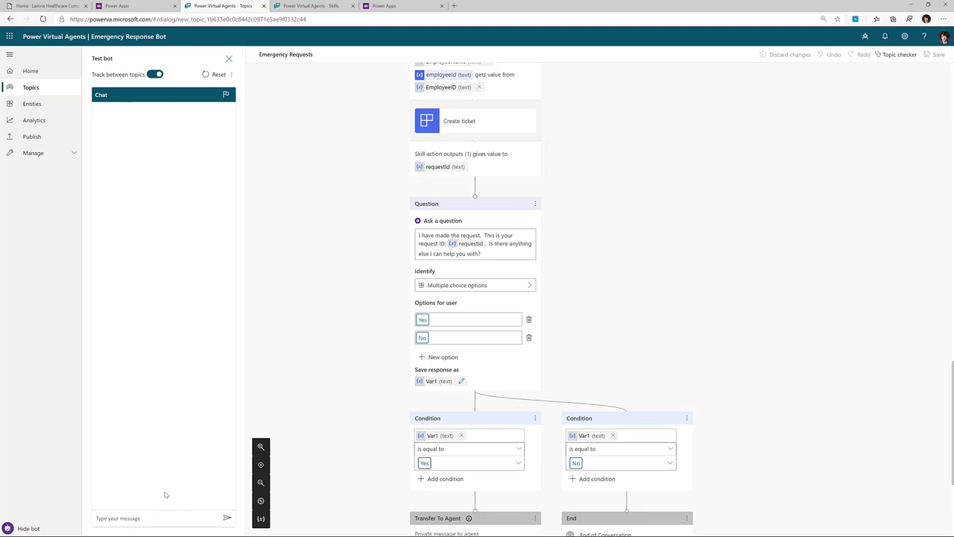
Step: Start a test conversation with the bot by sending "i need emergency staff"
{"action": "type", "text": "i need emergte"}
{"action": "key", "text": "BackSpace"}
{"action": "key", "text": "BackSpace"}
{"action": "type", "text": "ency staff"}
{"action": "key", "text": "Return"}
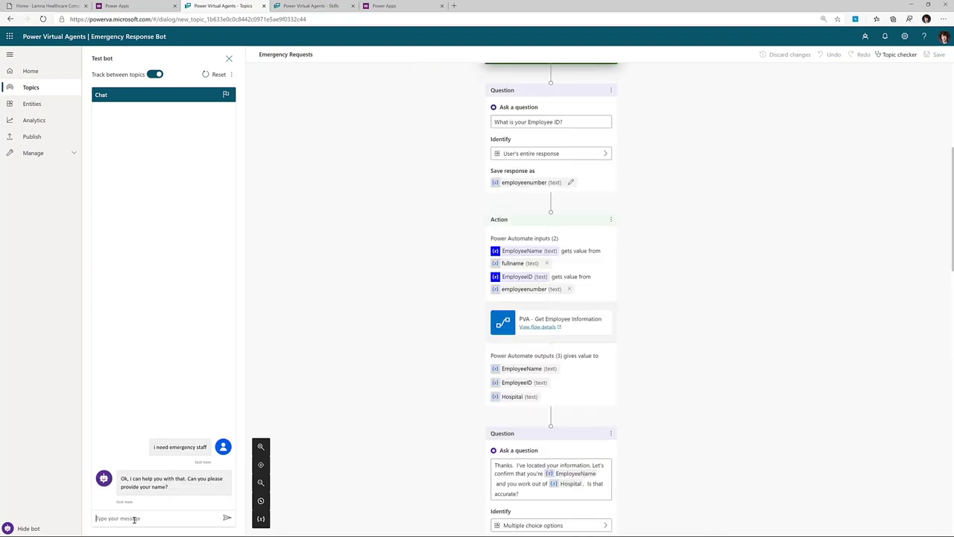
Step: Answer the bot's prompts with the requester's full name and employee ID, and confirm that the located employee information is accurate
{"action": "type", "text": "Charles Lamanna"}
{"action": "key", "text": "Return"}
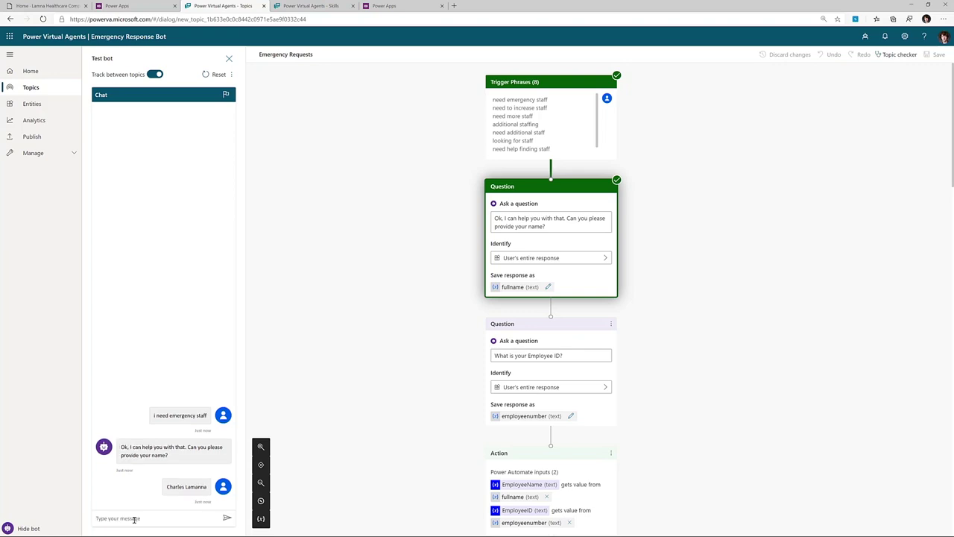
{"action": "type", "text": "1234"}
{"action": "key", "text": "Return"}
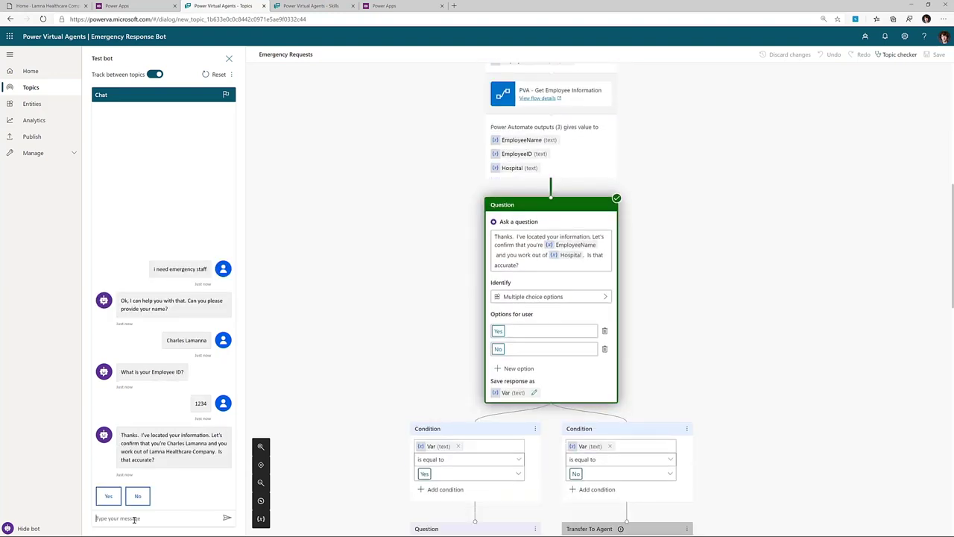
{"action": "left_click", "coordinate": [105, 497]}
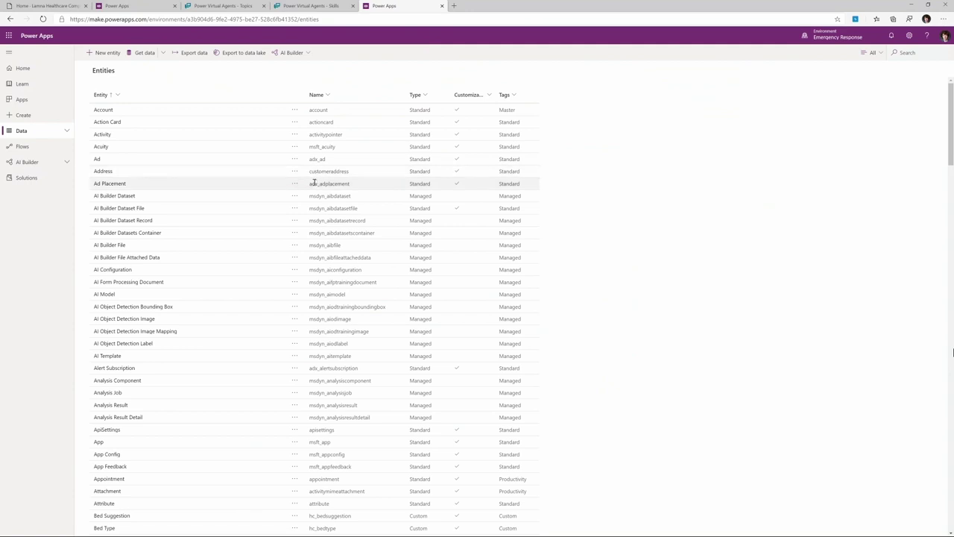
Step: Switch to the Entities list in Power Apps, look through it, and filter it to Custom entities
{"action": "scroll", "coordinate": [320, 164], "scroll_direction": "down", "scroll_amount": 5}
{"action": "scroll", "coordinate": [334, 136], "scroll_direction": "up", "scroll_amount": 6}
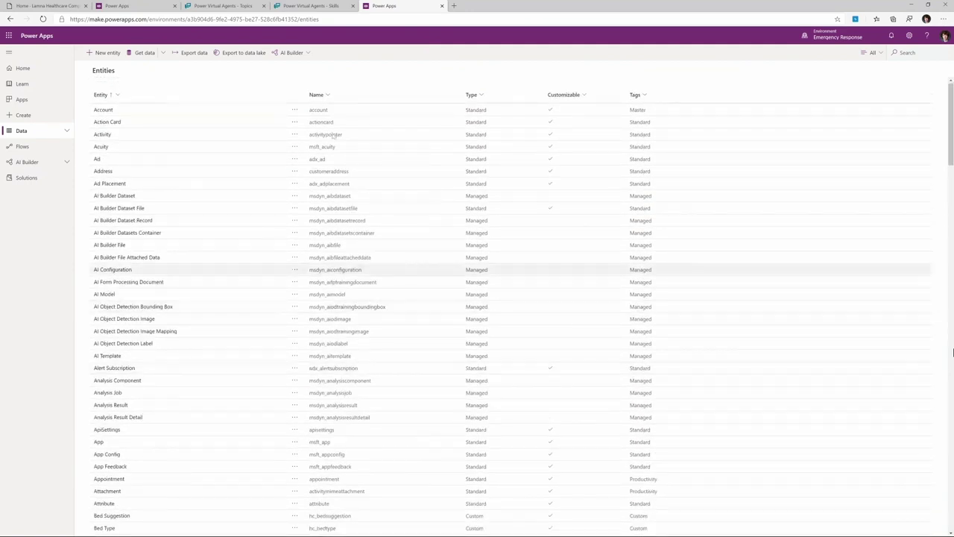
{"action": "left_click", "coordinate": [870, 54]}
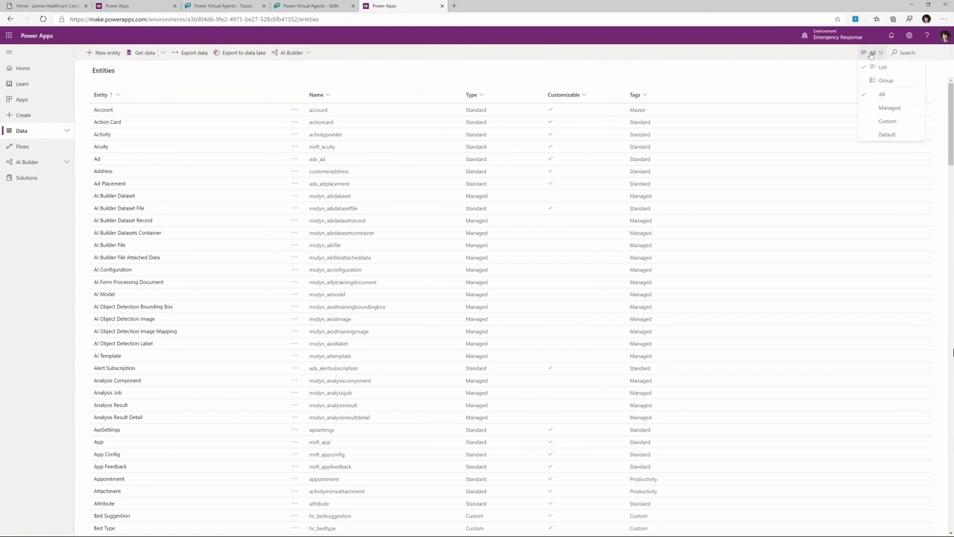
{"action": "left_click", "coordinate": [887, 122]}
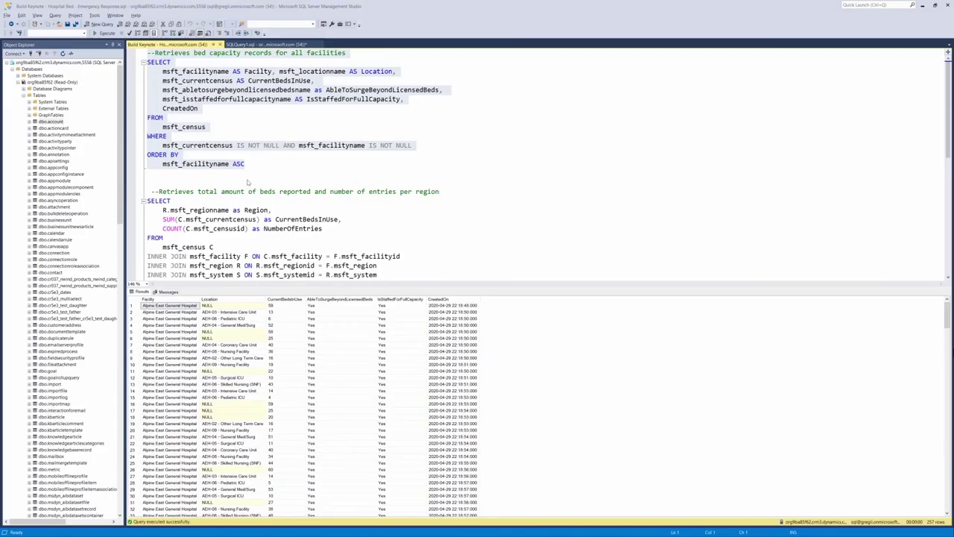
Step: Switch to SQL Server Management Studio, inspect the dbo.account table's columns, and run and review the bed capacity query for all facilities
{"action": "left_click_drag", "start_coordinate": [248, 182], "coordinate": [148, 52]}
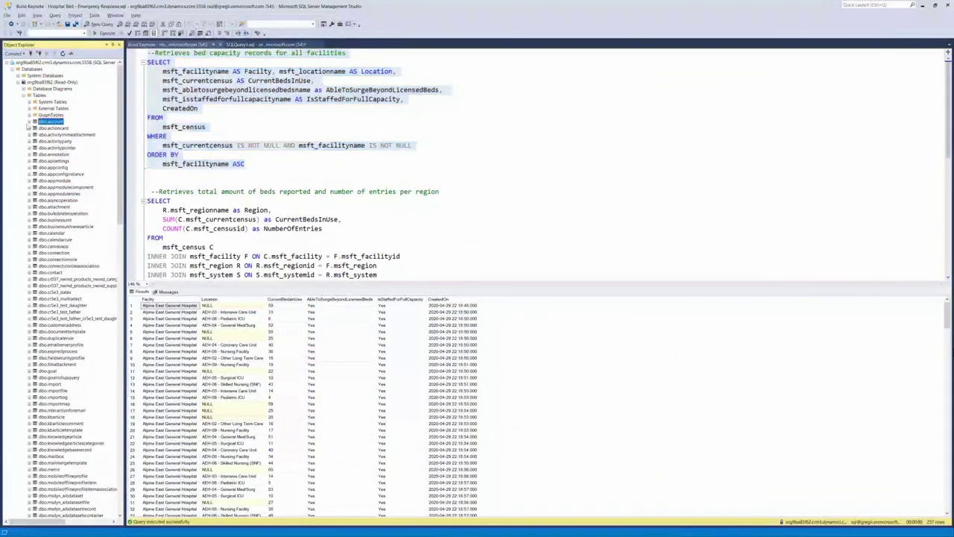
{"action": "left_click", "coordinate": [52, 120]}
{"action": "left_click", "coordinate": [30, 121]}
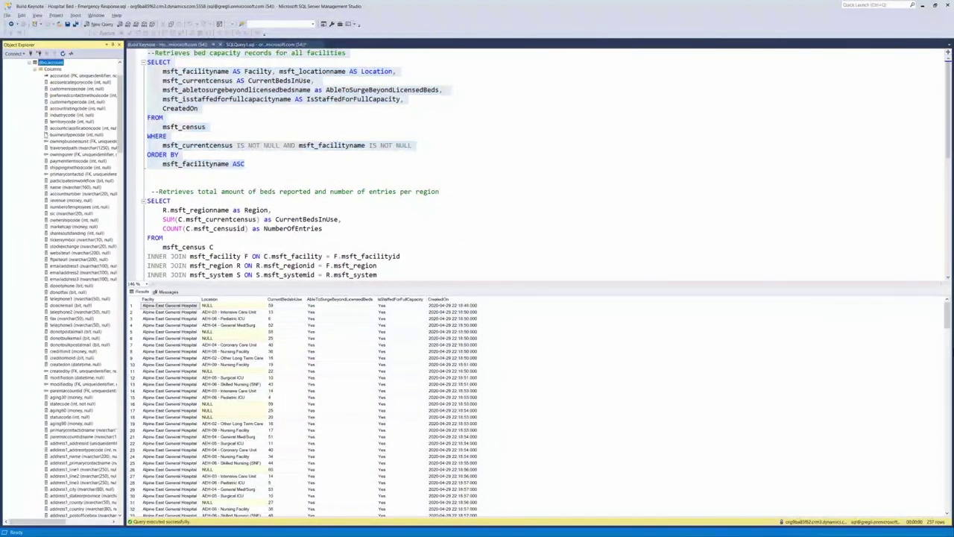
{"action": "scroll", "coordinate": [47, 138], "scroll_direction": "up", "scroll_amount": 2}
{"action": "left_click", "coordinate": [33, 102]}
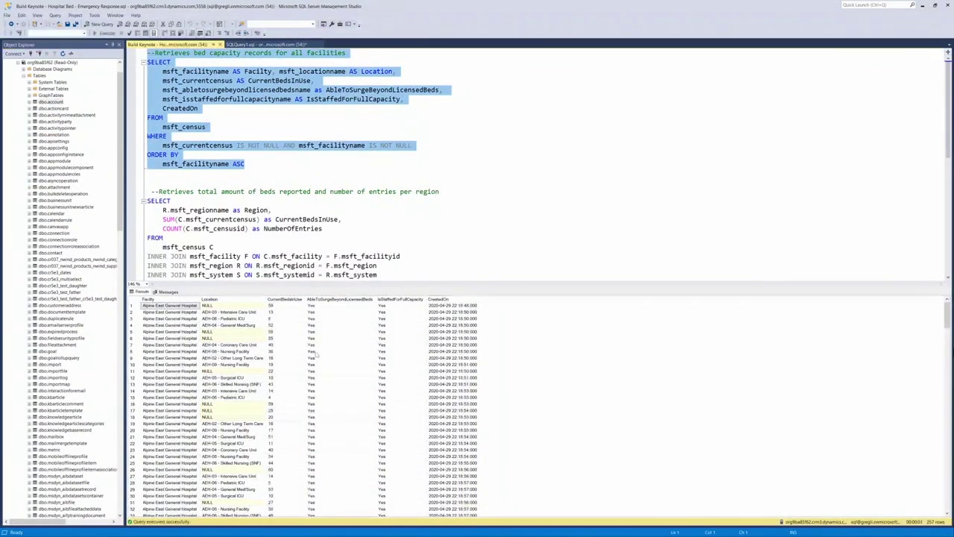
{"action": "scroll", "coordinate": [312, 369], "scroll_direction": "down", "scroll_amount": 7}
{"action": "scroll", "coordinate": [311, 369], "scroll_direction": "down", "scroll_amount": 13}
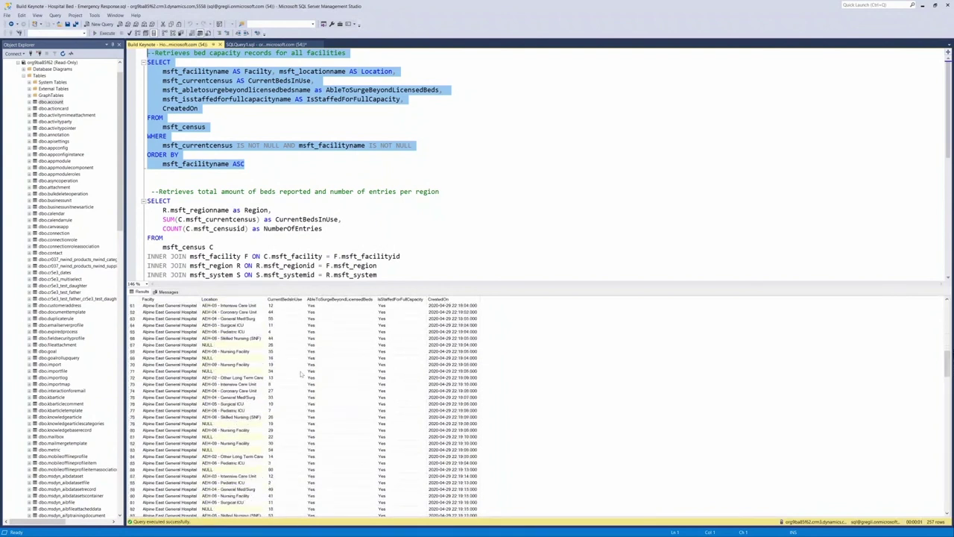
Step: Run only the query for total beds reported and number of entries per region, and point out its GROUP BY clause
{"action": "left_click", "coordinate": [249, 177]}
{"action": "scroll", "coordinate": [237, 170], "scroll_direction": "down", "scroll_amount": 2}
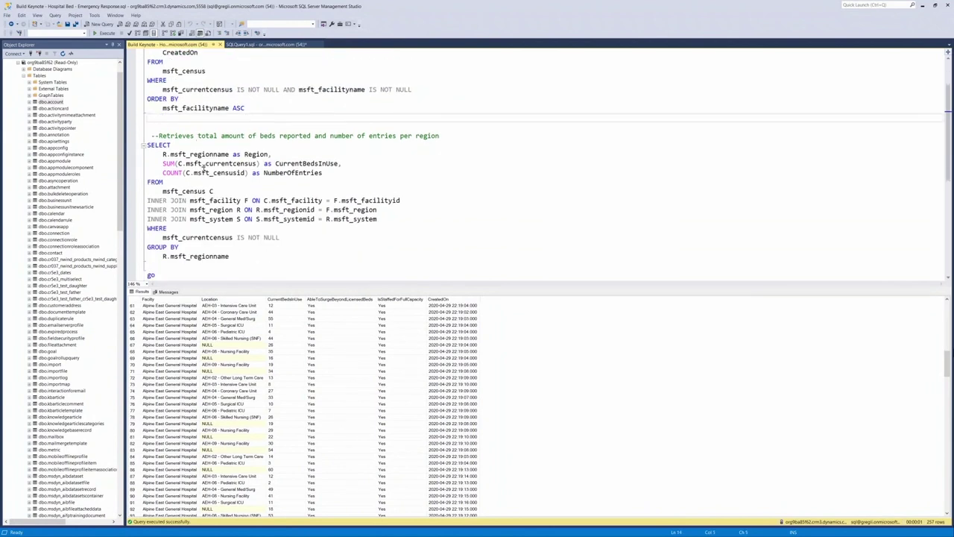
{"action": "left_click_drag", "start_coordinate": [238, 256], "coordinate": [138, 126]}
{"action": "key", "text": "F5"}
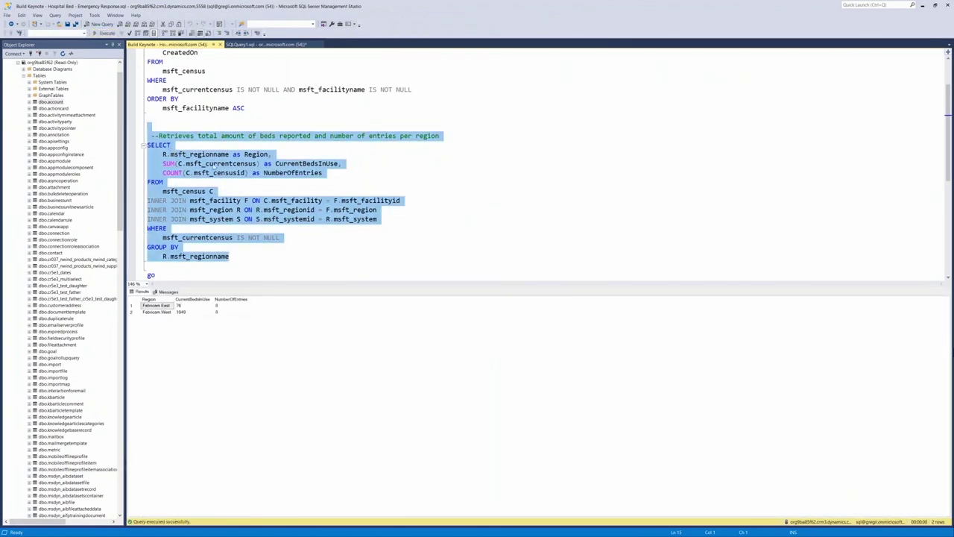
{"action": "left_click", "coordinate": [214, 165]}
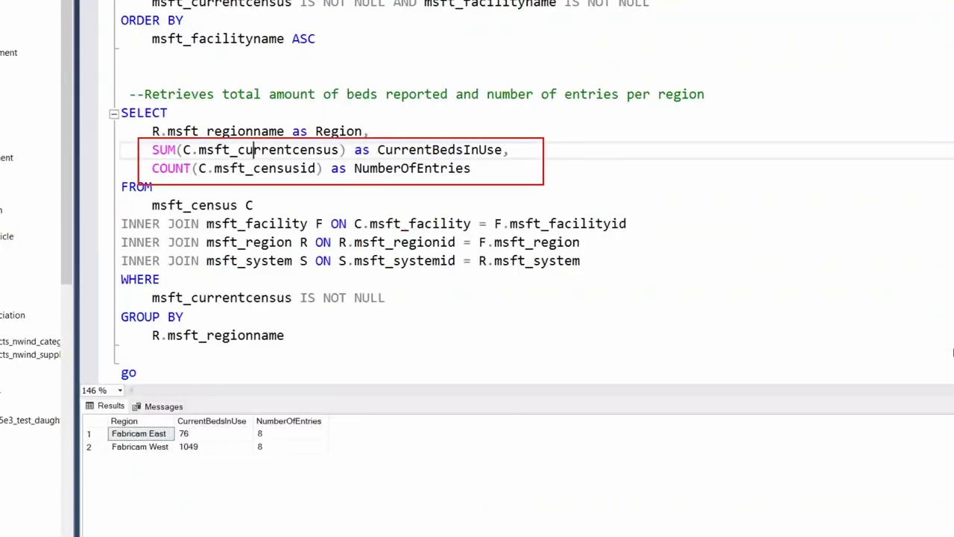
{"action": "left_click_drag", "start_coordinate": [117, 301], "coordinate": [314, 351]}
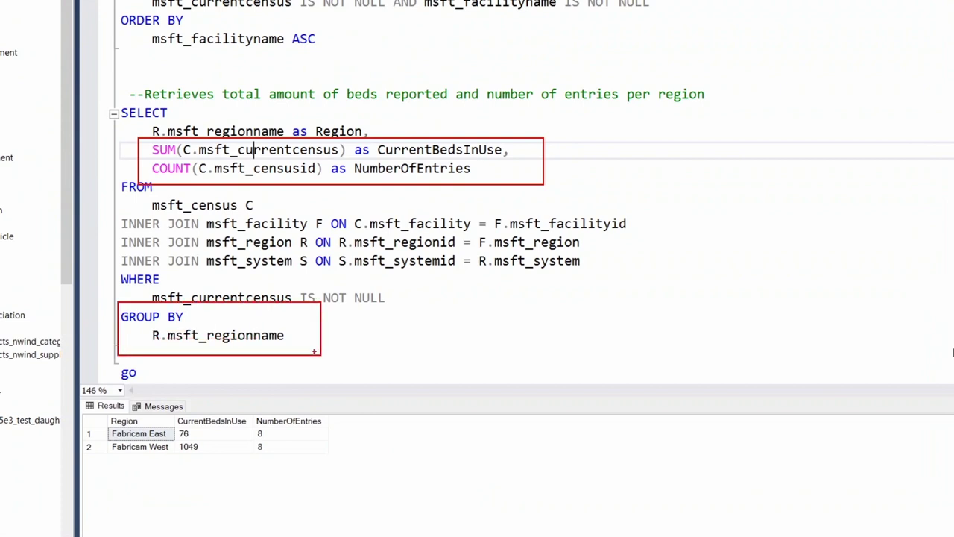
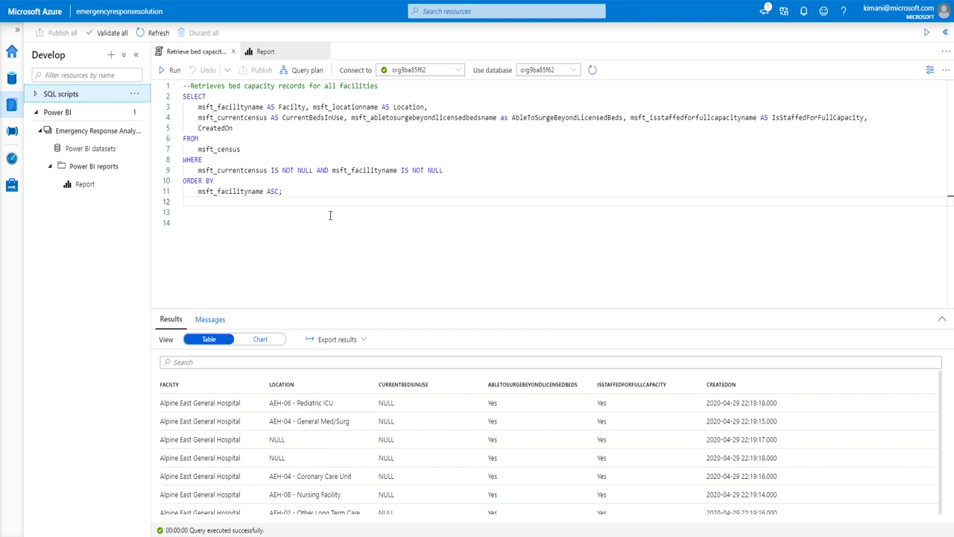
Step: In the emergencyresponsesolution workspace in Microsoft Azure, open the Power BI report and view its Staffing details page
{"action": "left_click", "coordinate": [265, 51]}
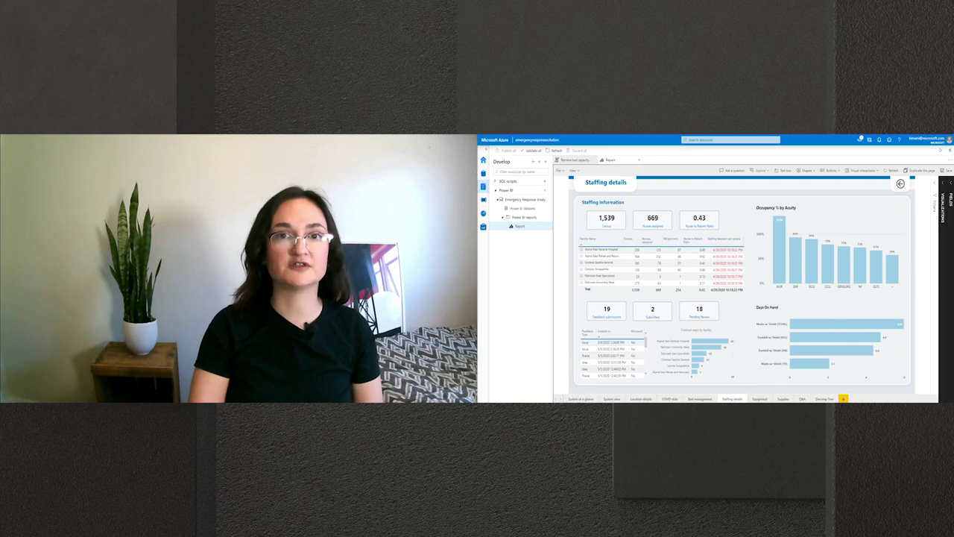
{"action": "mouse_move", "coordinate": [666, 401]}
{"action": "left_click", "coordinate": [719, 384]}
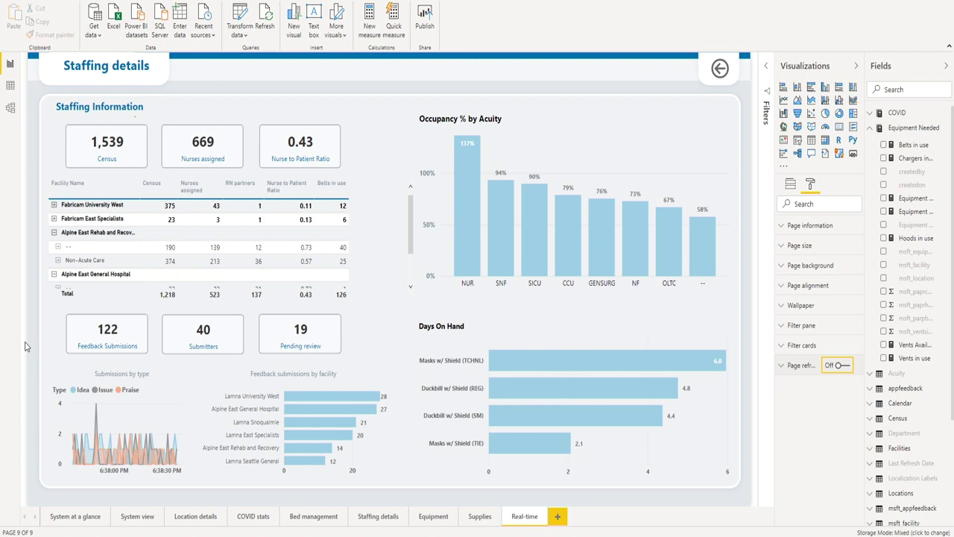
Step: In Power BI Desktop, turn on page refresh for the Real-time page and switch to the Report AI file
{"action": "left_click", "coordinate": [841, 365]}
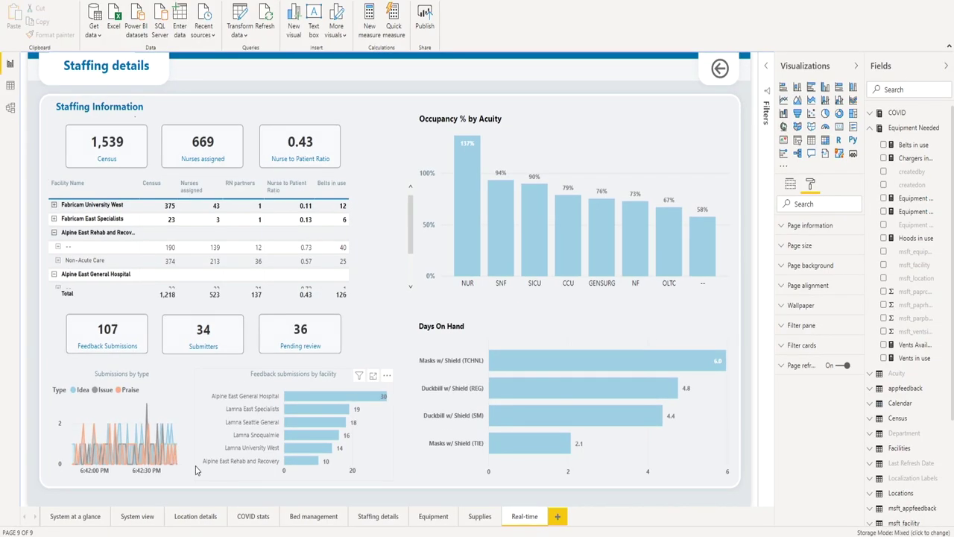
{"action": "mouse_move", "coordinate": [356, 534]}
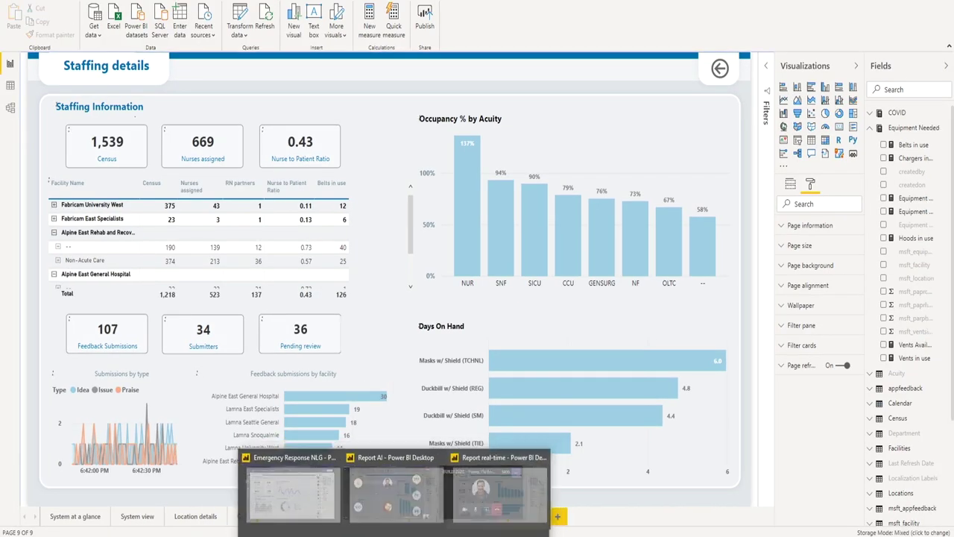
{"action": "left_click", "coordinate": [385, 515]}
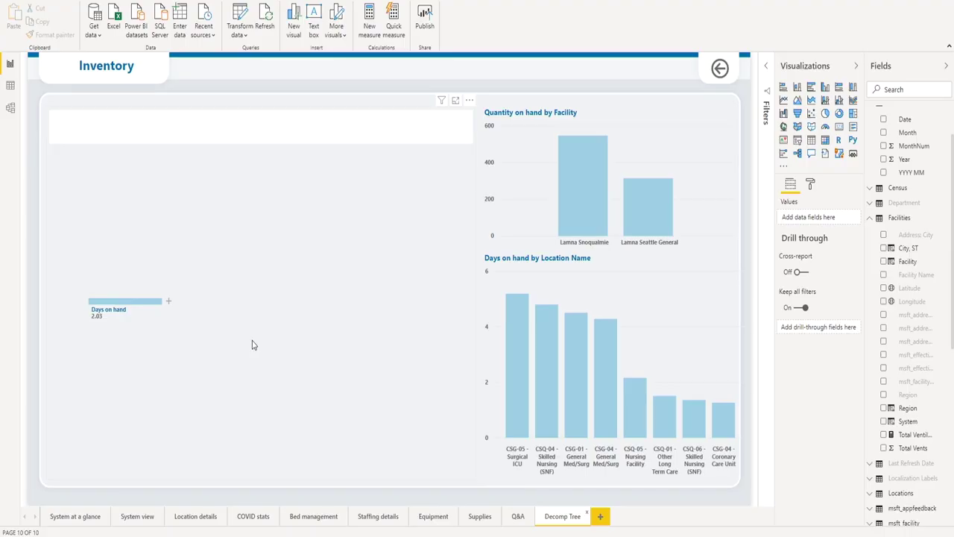
Step: Break down Days on hand by Supply in the decomposition tree, and split Masks w/ Shield (TIE) by Low value
{"action": "left_click", "coordinate": [252, 344]}
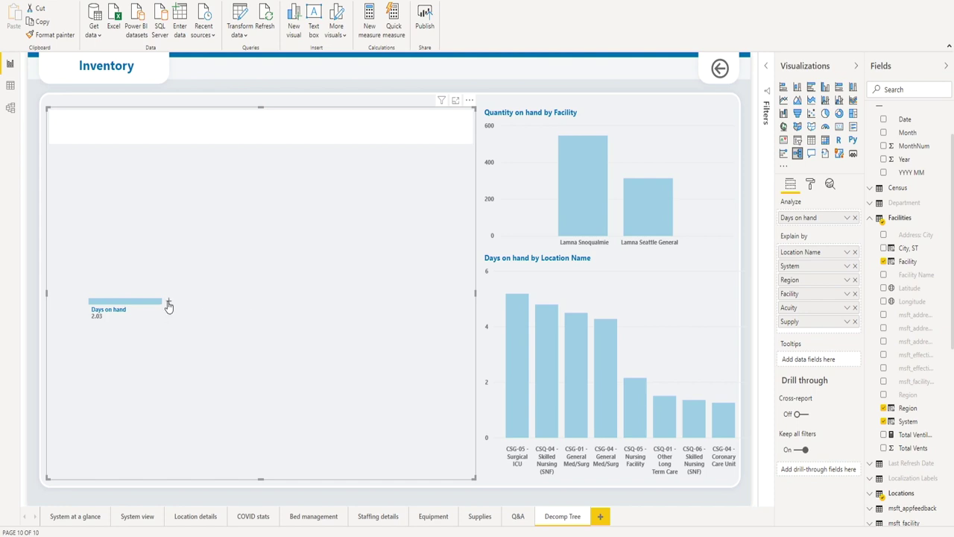
{"action": "left_click", "coordinate": [169, 304]}
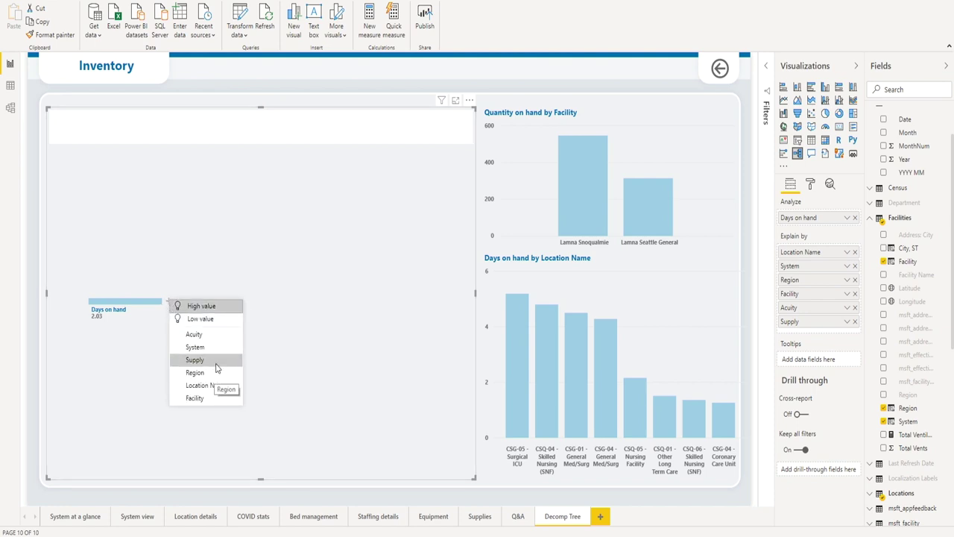
{"action": "key", "text": "Escape"}
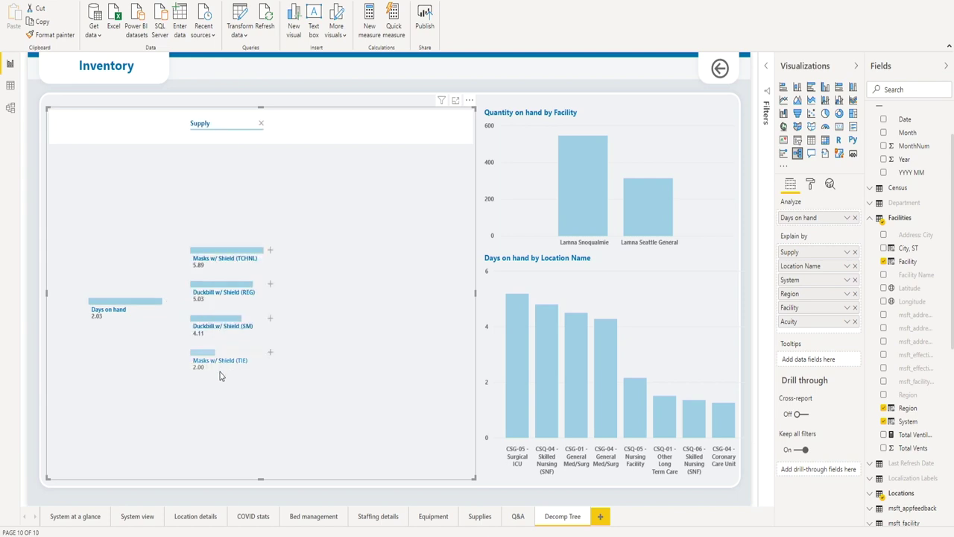
{"action": "mouse_move", "coordinate": [222, 370]}
{"action": "left_click", "coordinate": [271, 353]}
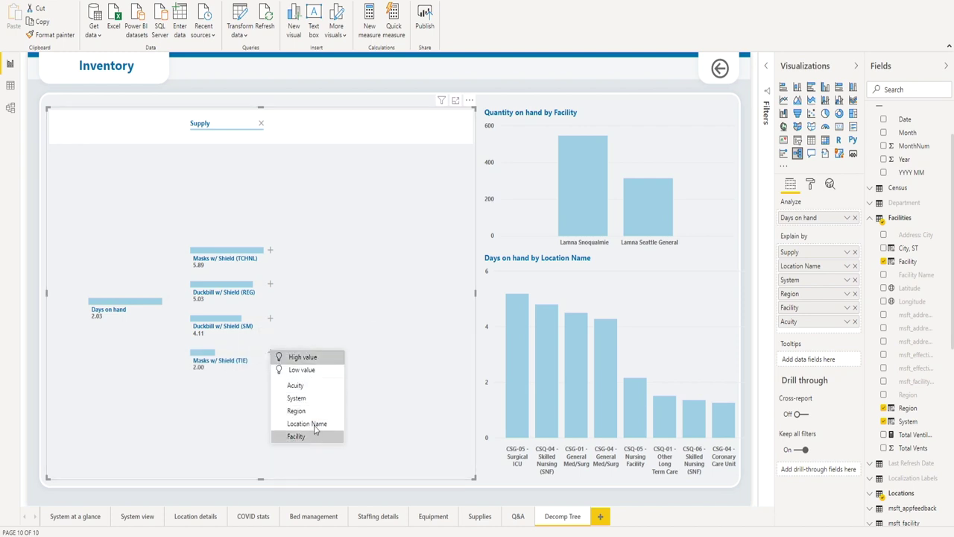
{"action": "left_click", "coordinate": [317, 372]}
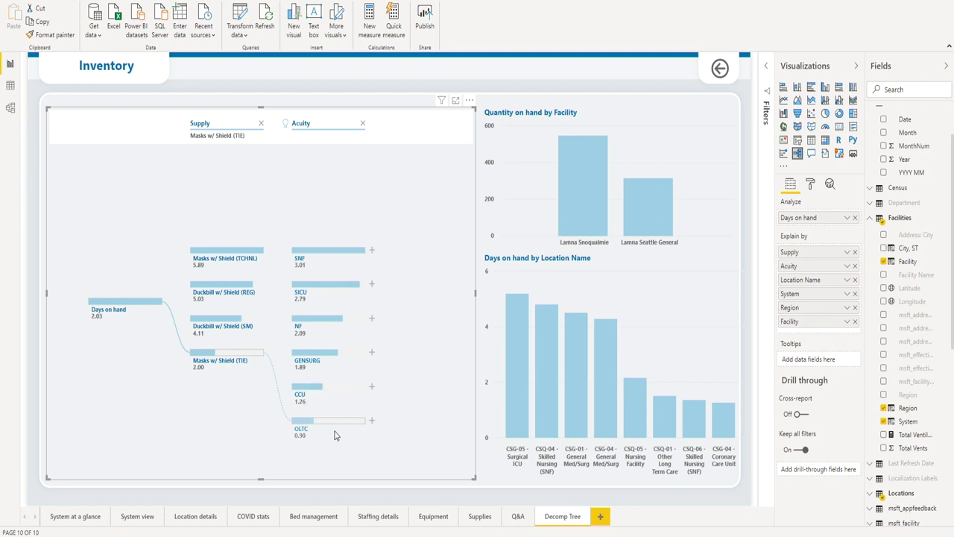
Step: Split the OLTC node by Low value, and follow the Duckbill w/ Shield (SM) and Masks w/ Shield (TCHNL) branches
{"action": "mouse_move", "coordinate": [335, 435]}
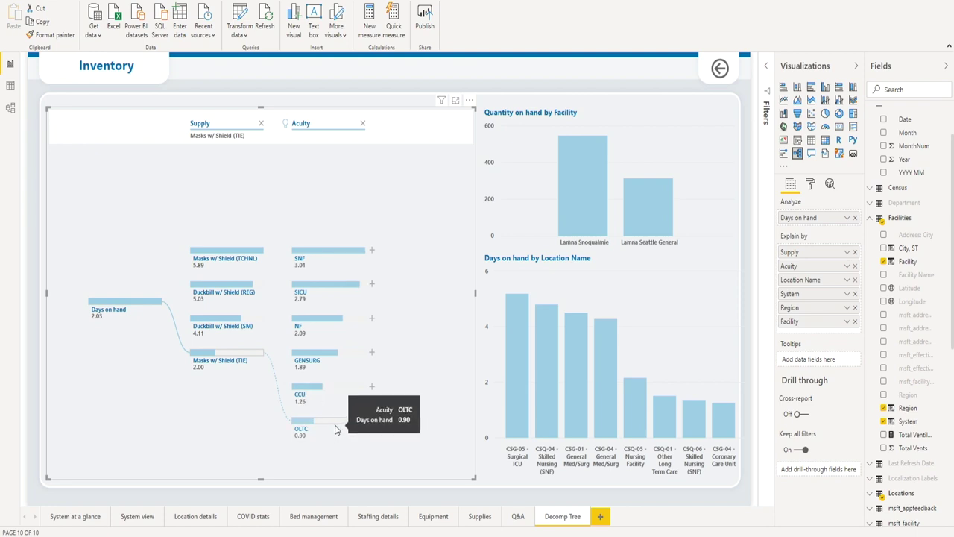
{"action": "left_click", "coordinate": [373, 421]}
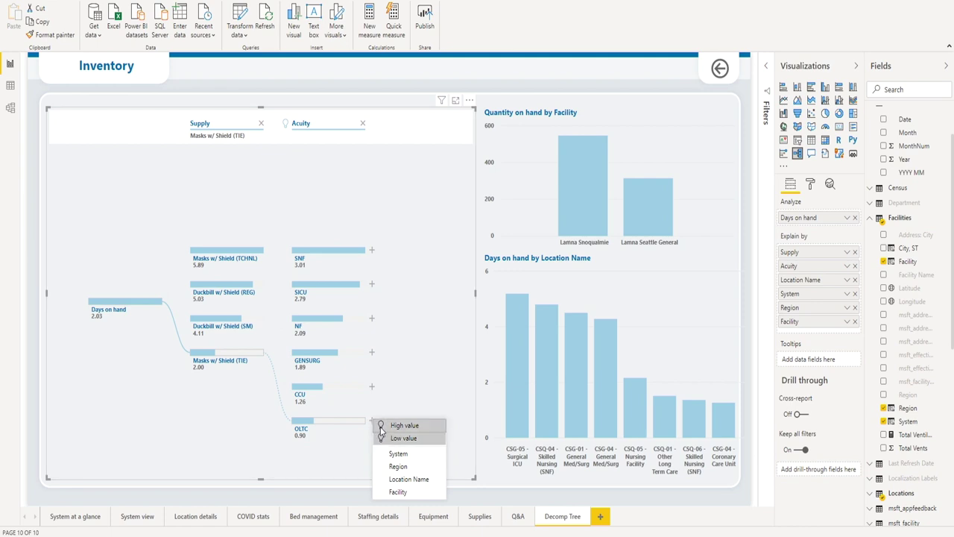
{"action": "left_click", "coordinate": [394, 438]}
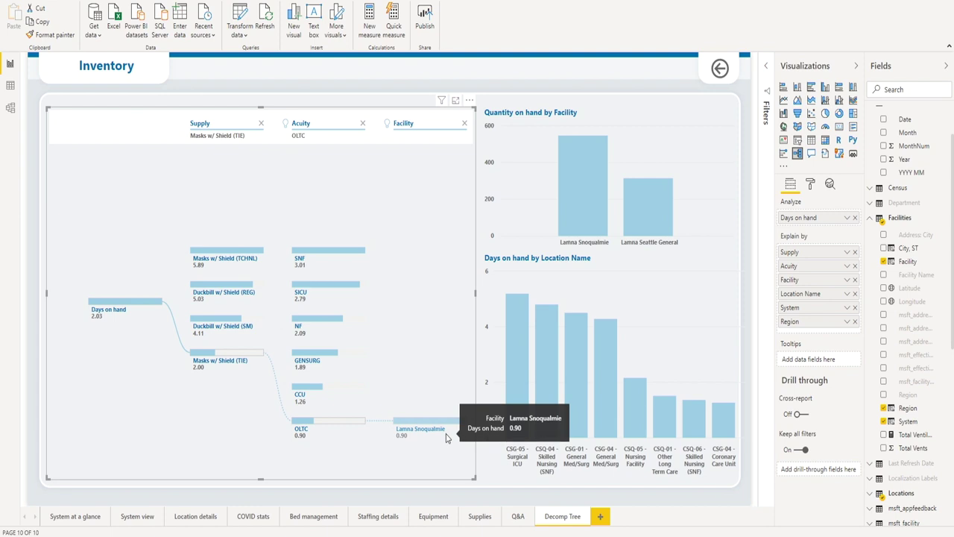
{"action": "left_click", "coordinate": [212, 323]}
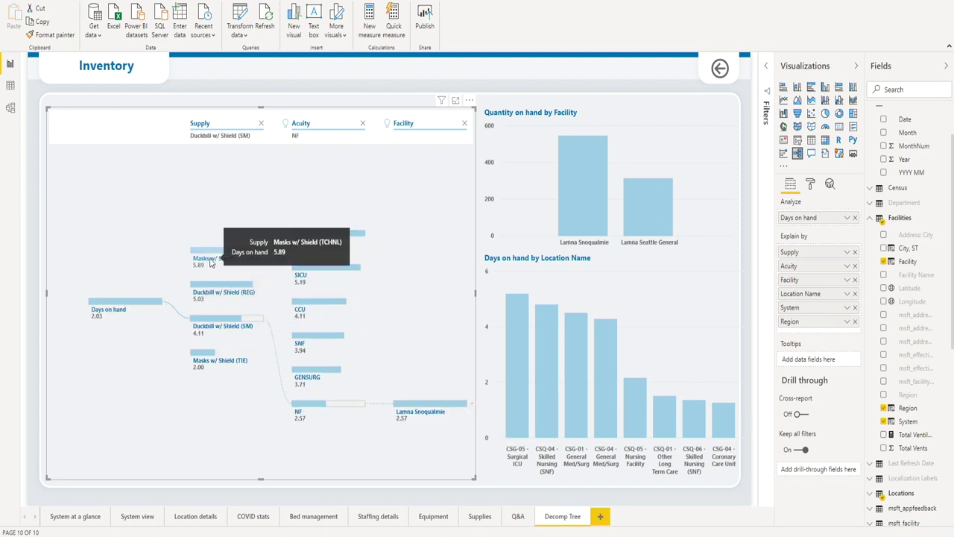
{"action": "left_click", "coordinate": [211, 259]}
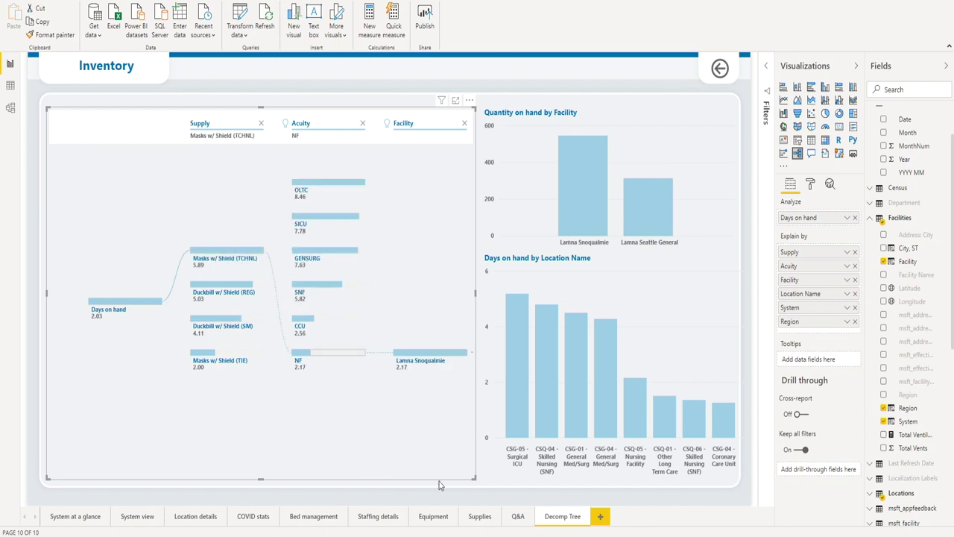
Step: Add a Q&A visual to the Q&A page and extend it down to the lower edge of the facility table
{"action": "left_click", "coordinate": [517, 516]}
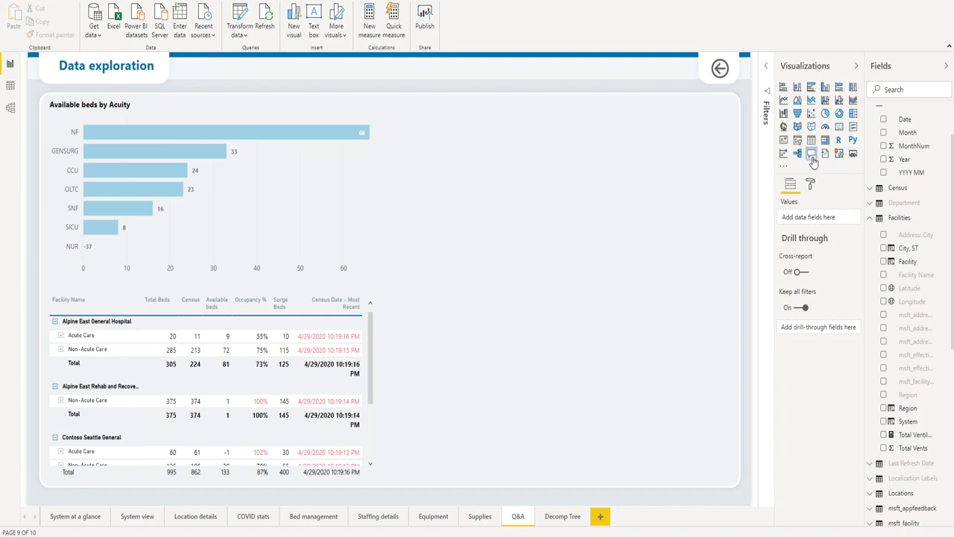
{"action": "left_click", "coordinate": [811, 156]}
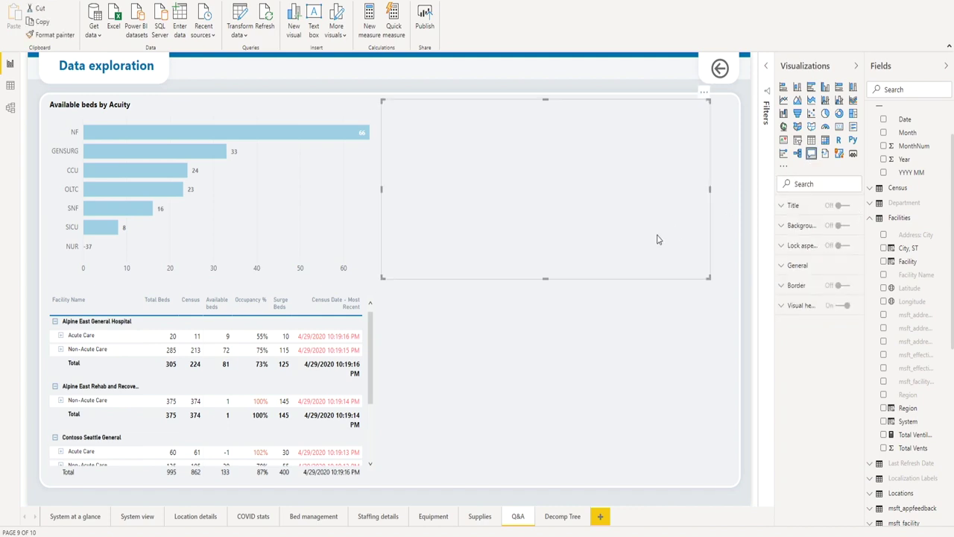
{"action": "left_click_drag", "start_coordinate": [546, 278], "coordinate": [565, 468]}
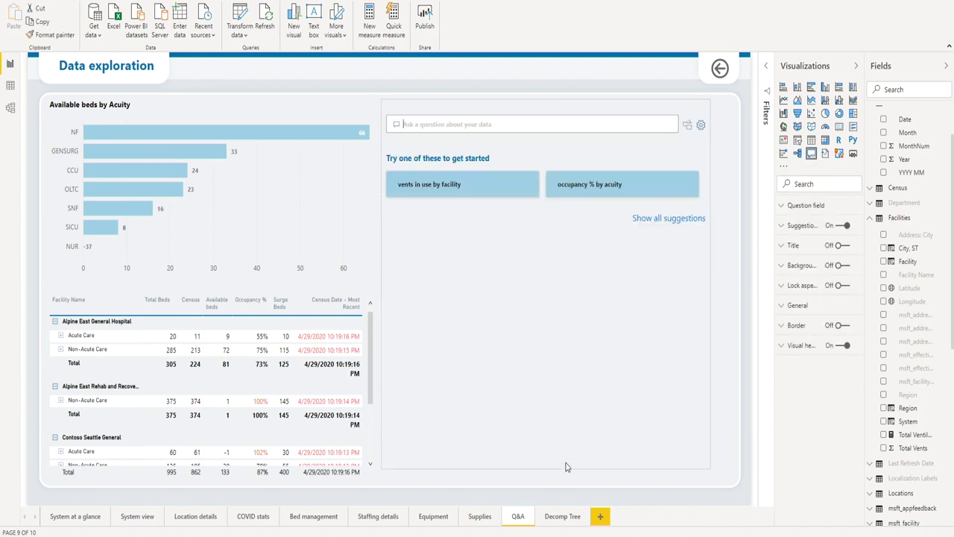
Step: Show all suggested questions in the Q&A visual and ask "vents in use by facility"
{"action": "left_click", "coordinate": [679, 225]}
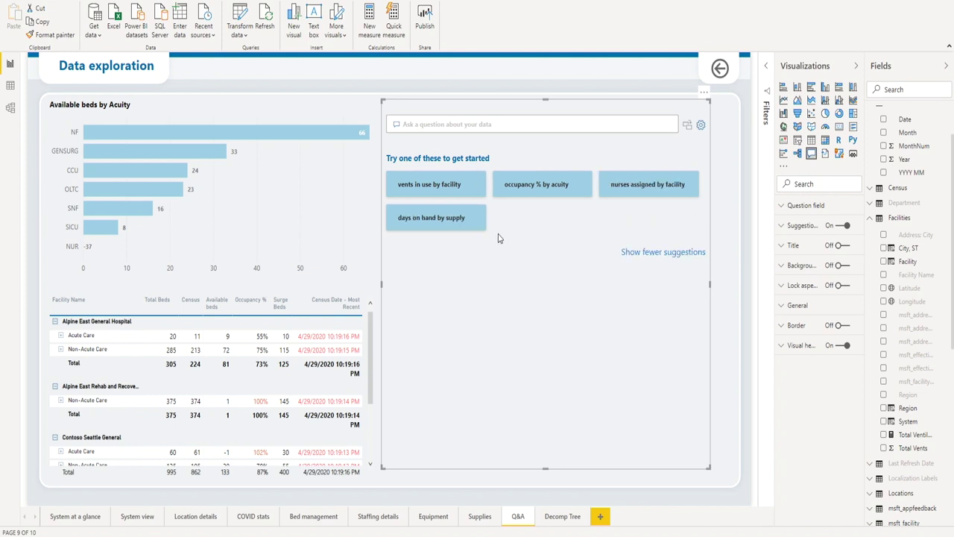
{"action": "left_click", "coordinate": [447, 189]}
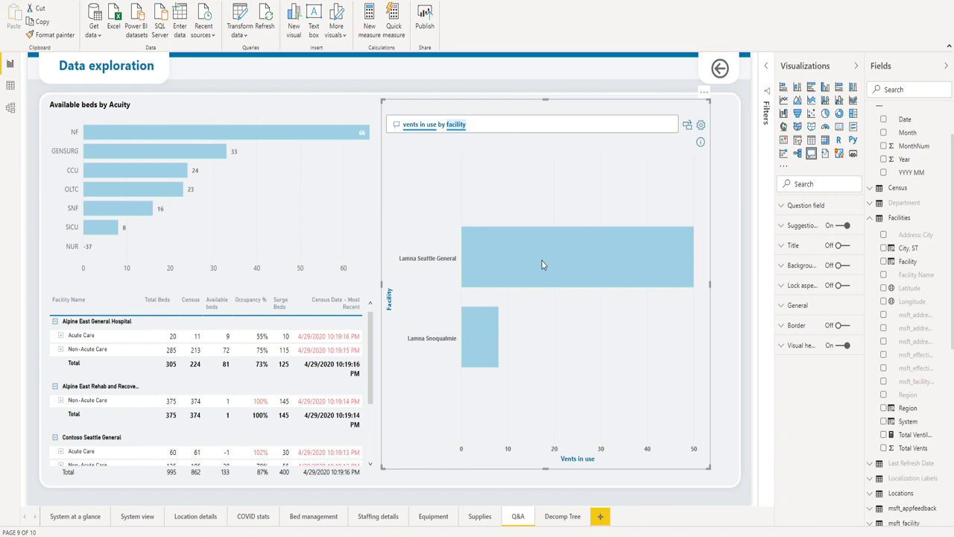
Step: Replace the question in the Q&A visual with "available beds by facility"
{"action": "left_click", "coordinate": [542, 264]}
{"action": "left_click", "coordinate": [543, 264]}
{"action": "left_click_drag", "start_coordinate": [464, 125], "coordinate": [398, 127]}
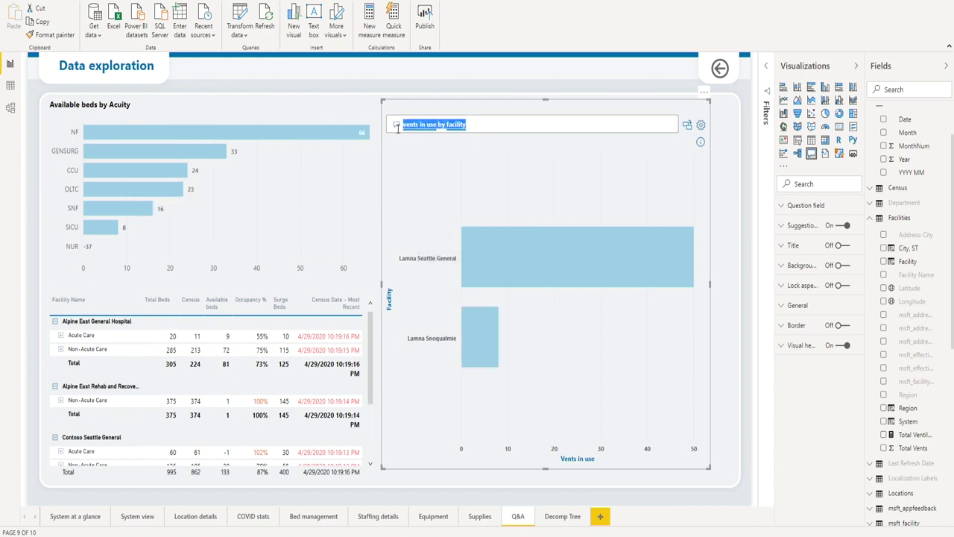
{"action": "type", "text": "availab"}
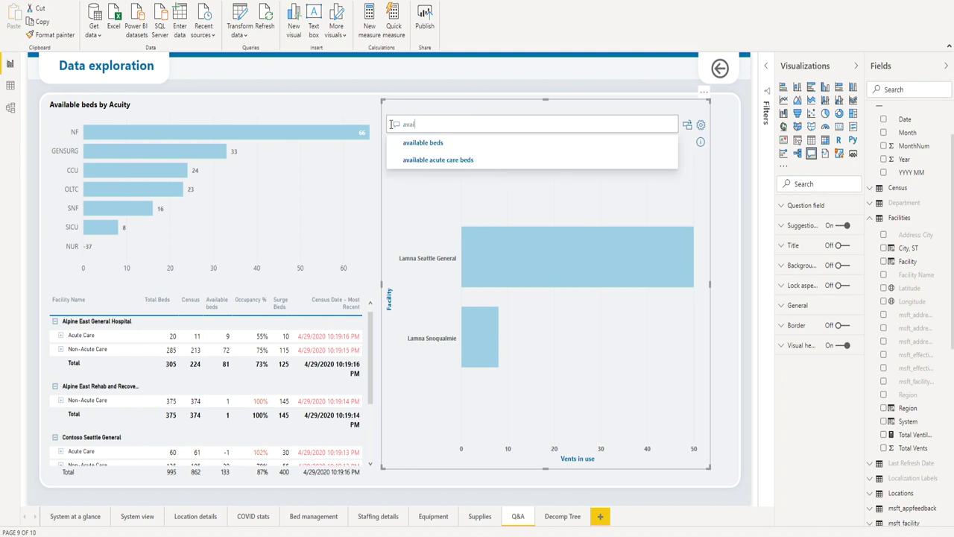
{"action": "type", "text": "l"}
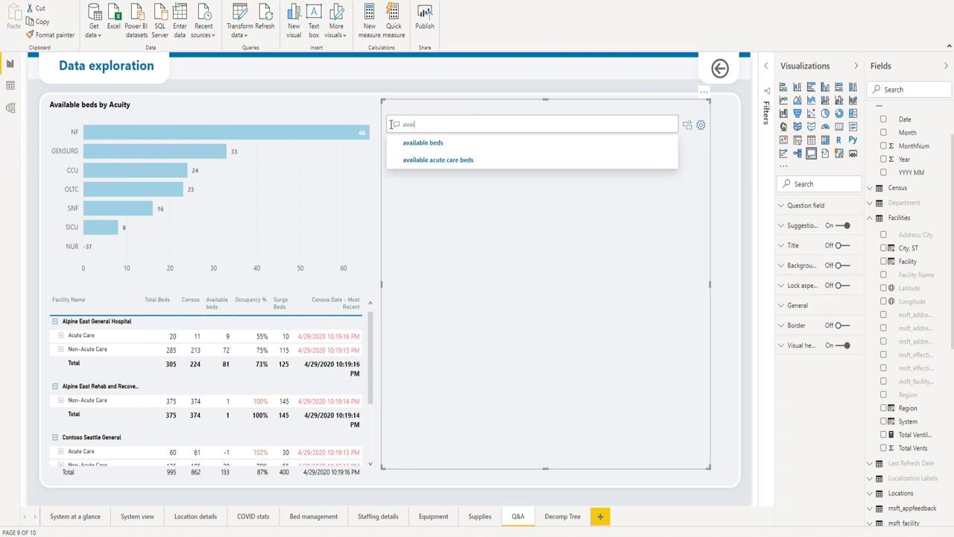
{"action": "key", "text": "Return"}
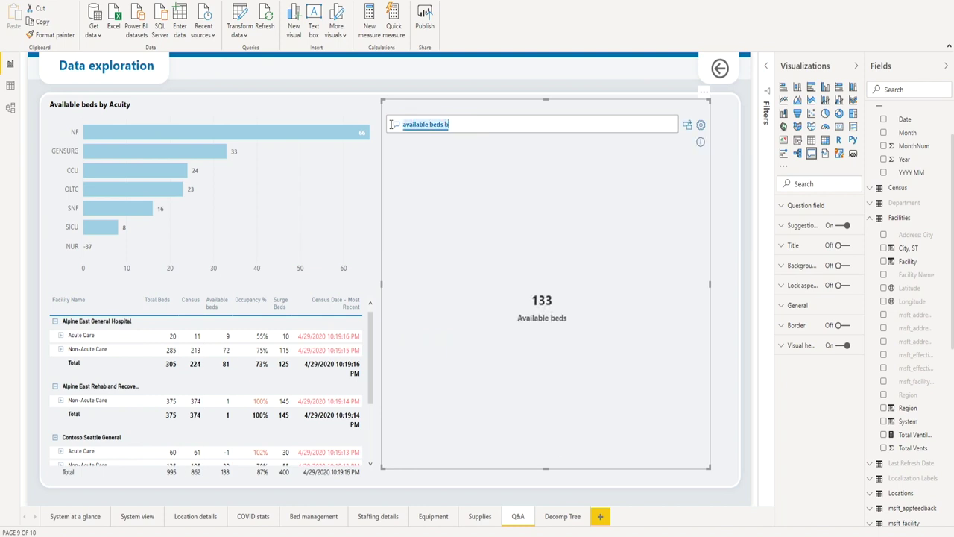
{"action": "type", "text": "by fac"}
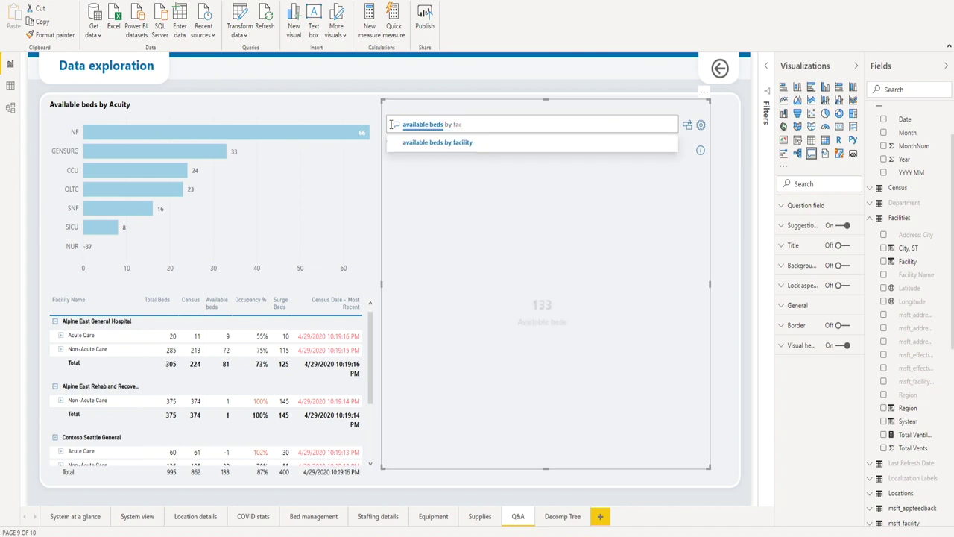
{"action": "key", "text": "Return"}
Step: Ask "facilities with full capacity" in the Q&A visual instead of the available beds question
{"action": "triple_click", "coordinate": [390, 125]}
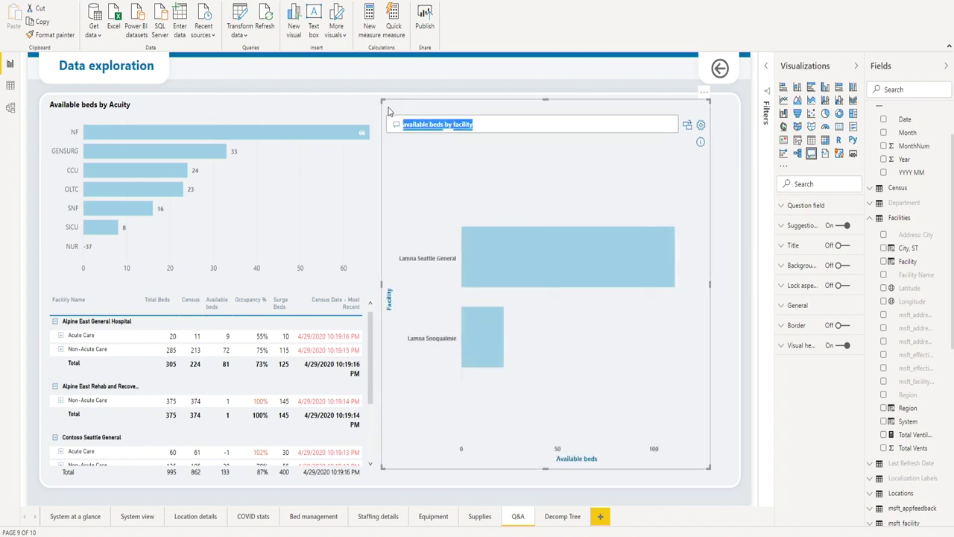
{"action": "type", "text": "facilitie"}
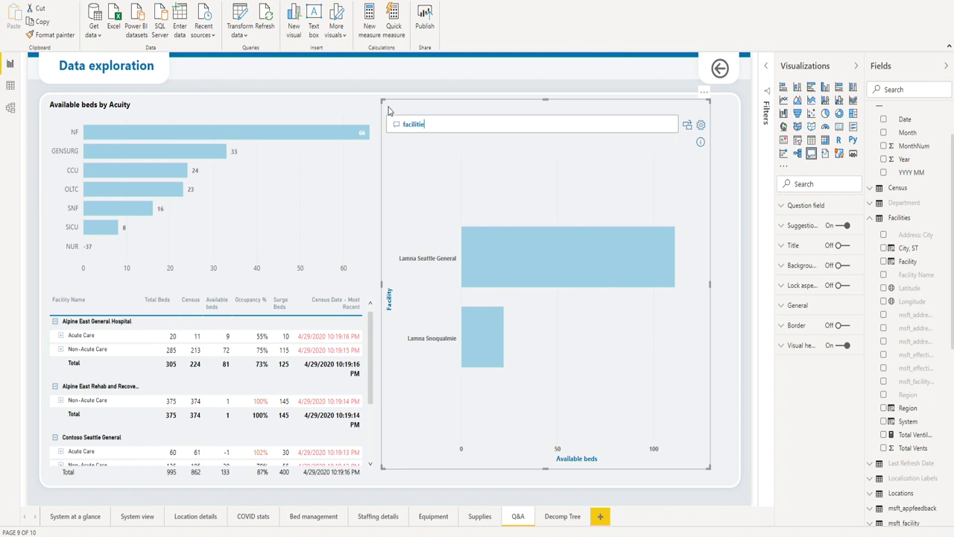
{"action": "type", "text": "s with full capacity"}
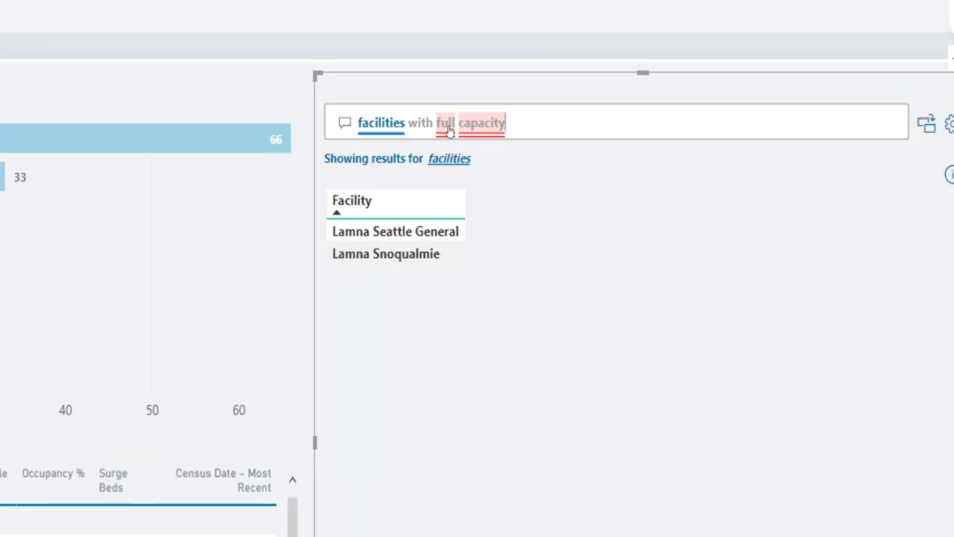
Step: Teach Q&A that the combined term "full capacity" refers to occupancy % >80%, save the definition and close the setup
{"action": "left_click", "coordinate": [449, 134]}
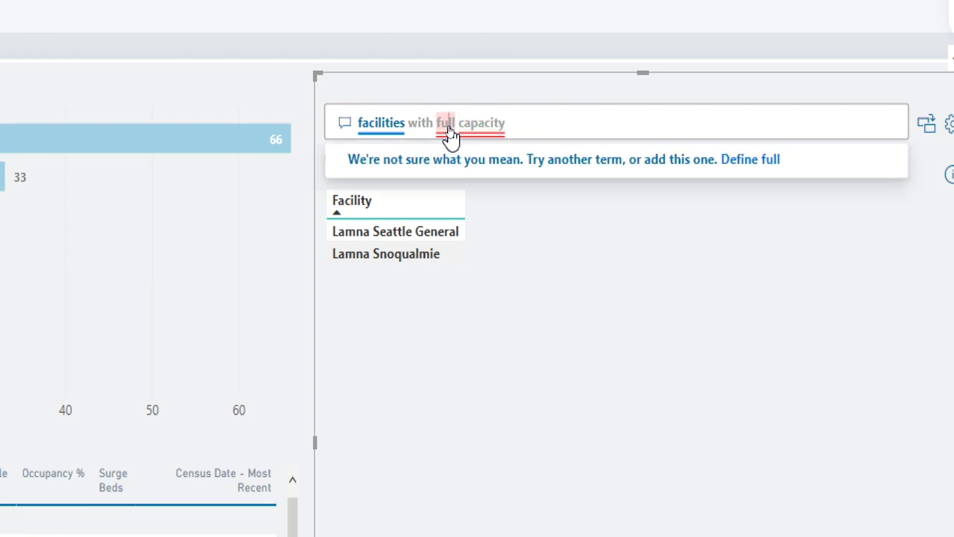
{"action": "left_click", "coordinate": [750, 165]}
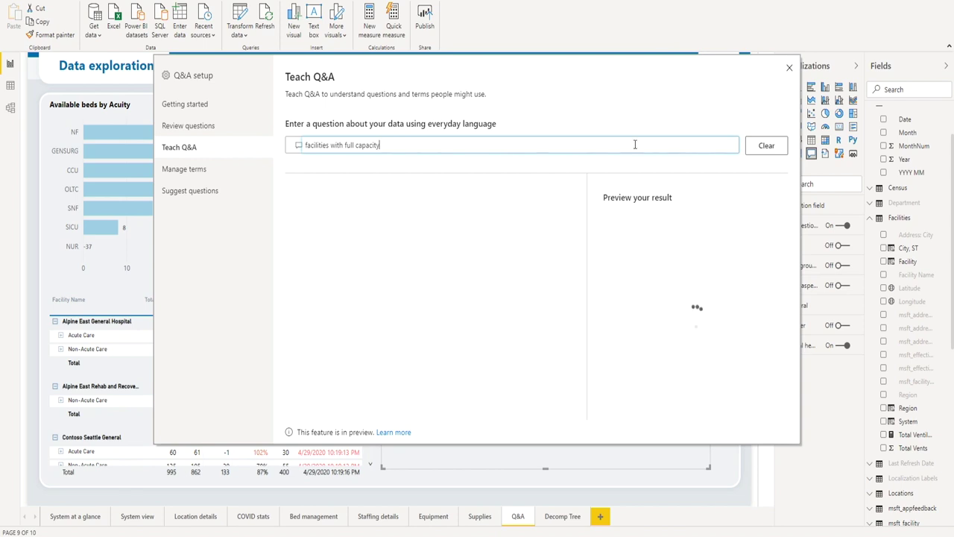
{"action": "left_click_drag", "start_coordinate": [356, 140], "coordinate": [343, 140]}
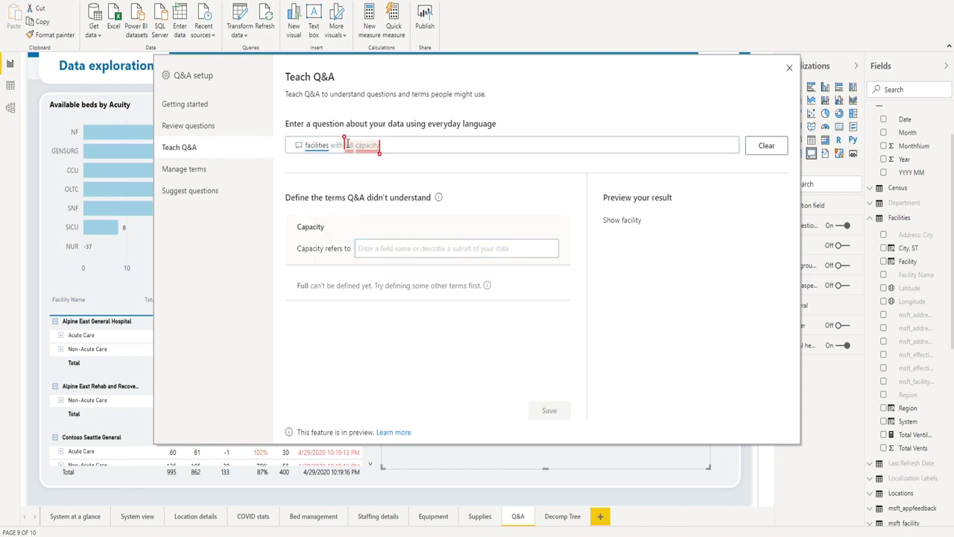
{"action": "left_click", "coordinate": [766, 145]}
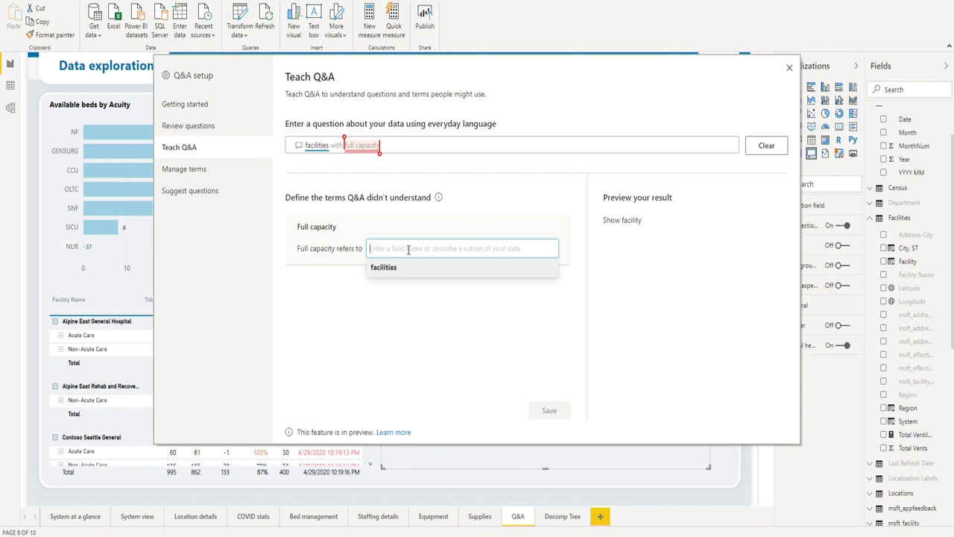
{"action": "type", "text": "occu"}
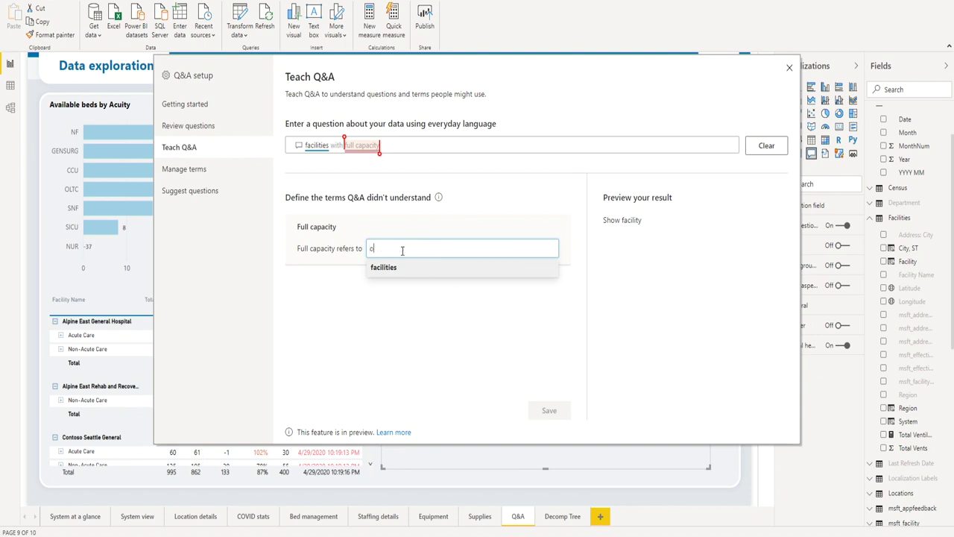
{"action": "key", "text": "Return"}
{"action": "type", "text": ">80%"}
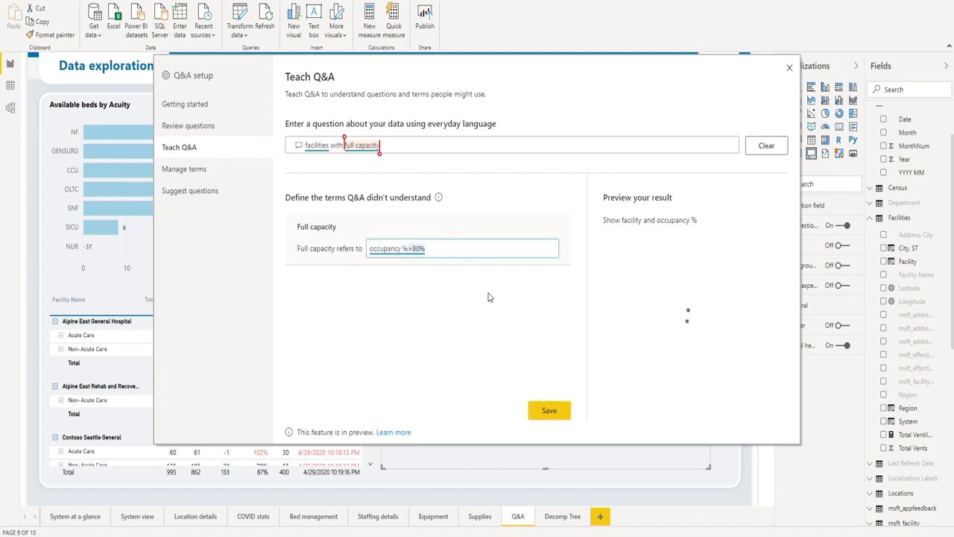
{"action": "left_click", "coordinate": [546, 412]}
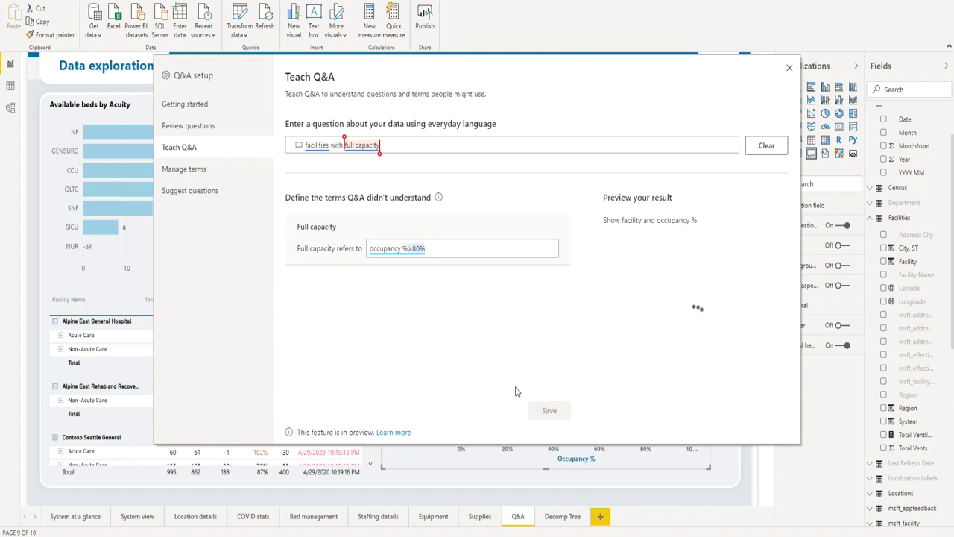
{"action": "left_click", "coordinate": [789, 69]}
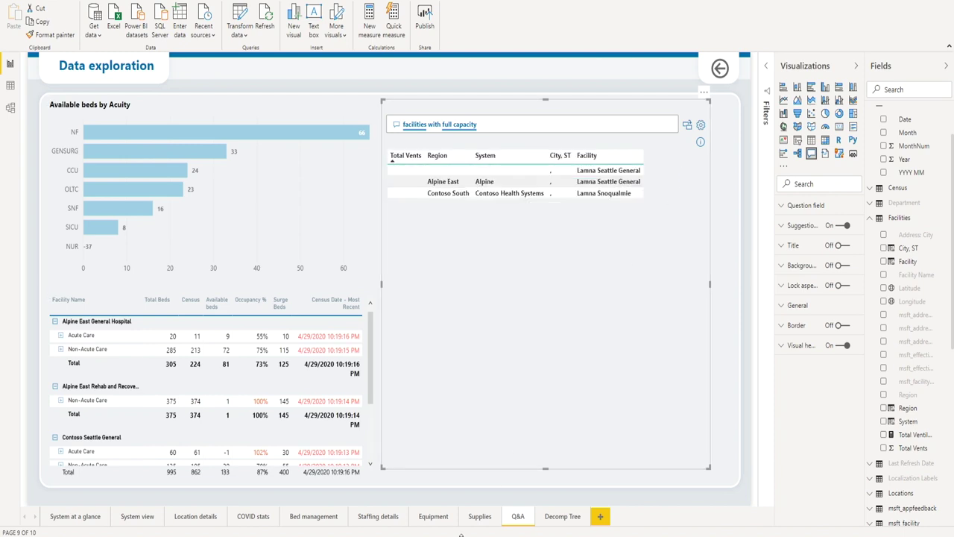
Step: Switch to the Emergency Response report and add a smart narrative beside the charts, narrowed to fit the page and extended to its lower edge
{"action": "left_click_drag", "start_coordinate": [478, 517], "coordinate": [461, 510]}
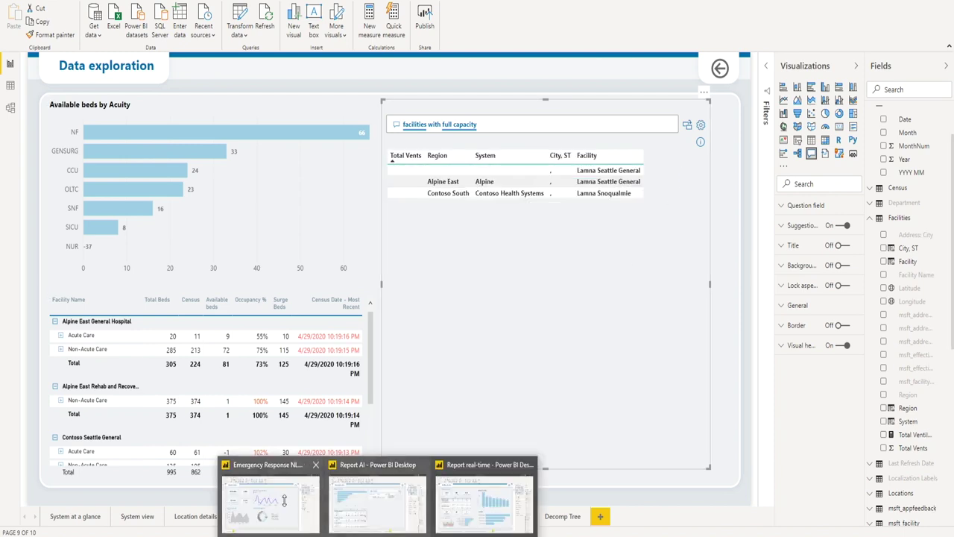
{"action": "left_click", "coordinate": [373, 501]}
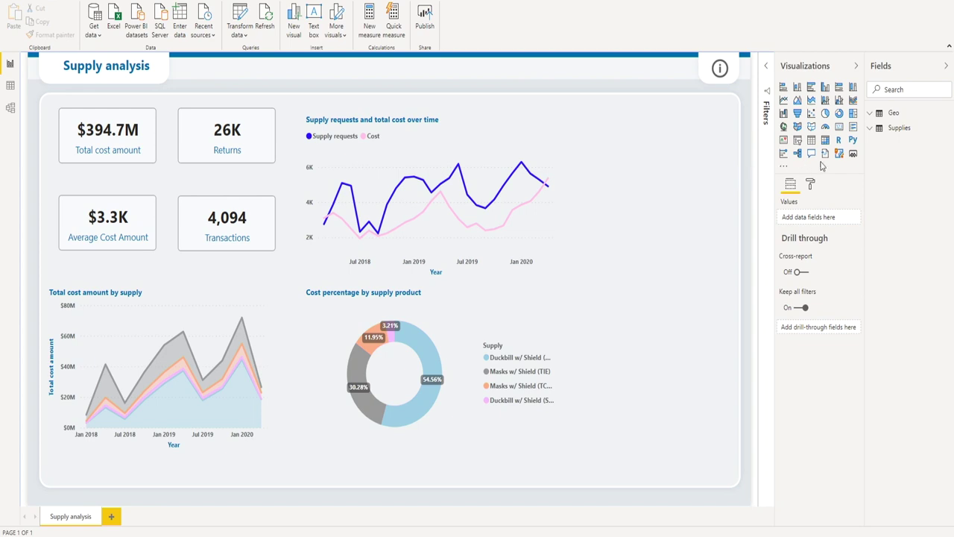
{"action": "left_click_drag", "start_coordinate": [825, 162], "coordinate": [642, 187]}
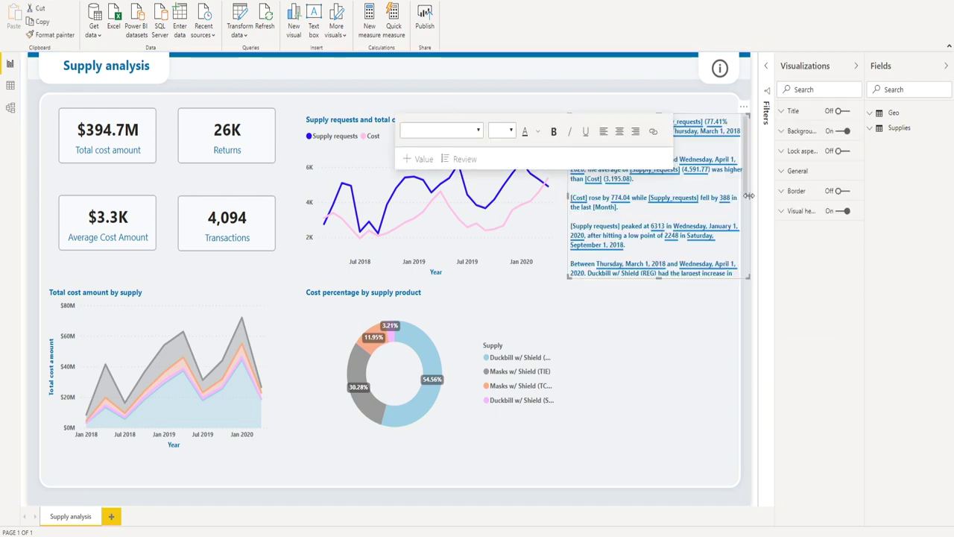
{"action": "mouse_move", "coordinate": [747, 193]}
{"action": "left_mouse_down"}
{"action": "mouse_move", "coordinate": [750, 200]}
{"action": "mouse_move", "coordinate": [730, 200]}
{"action": "left_mouse_up"}
{"action": "left_click_drag", "start_coordinate": [646, 274], "coordinate": [661, 483]}
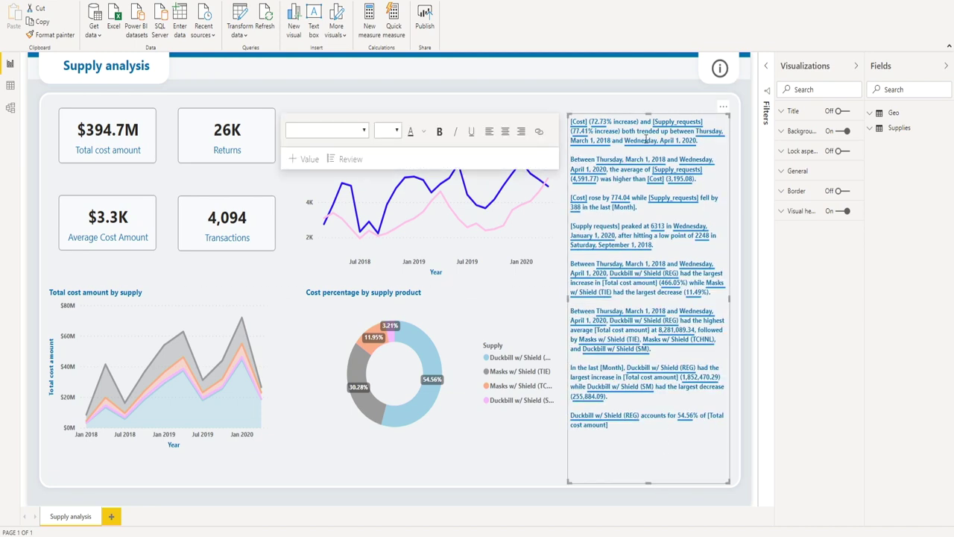
{"action": "key", "text": "Escape"}
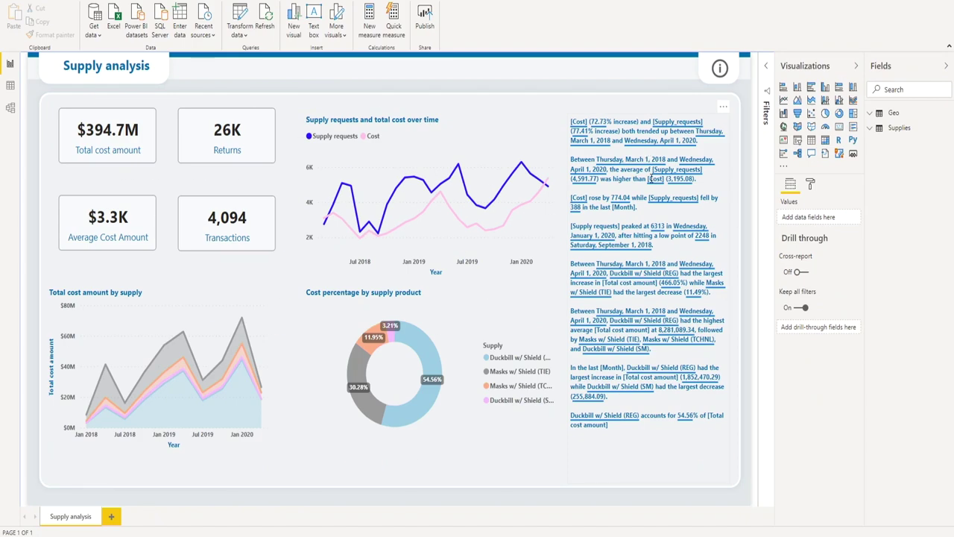
Step: Add the line "Total costs amounted to" at the end of the smart narrative and start creating a dynamic value for it
{"action": "left_click", "coordinate": [651, 179]}
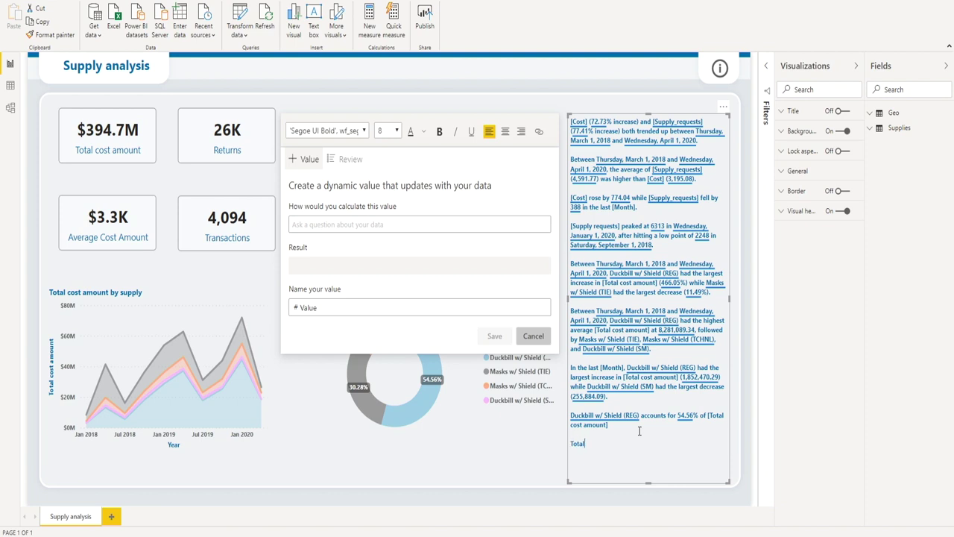
{"action": "type", "text": "costs amounted to"}
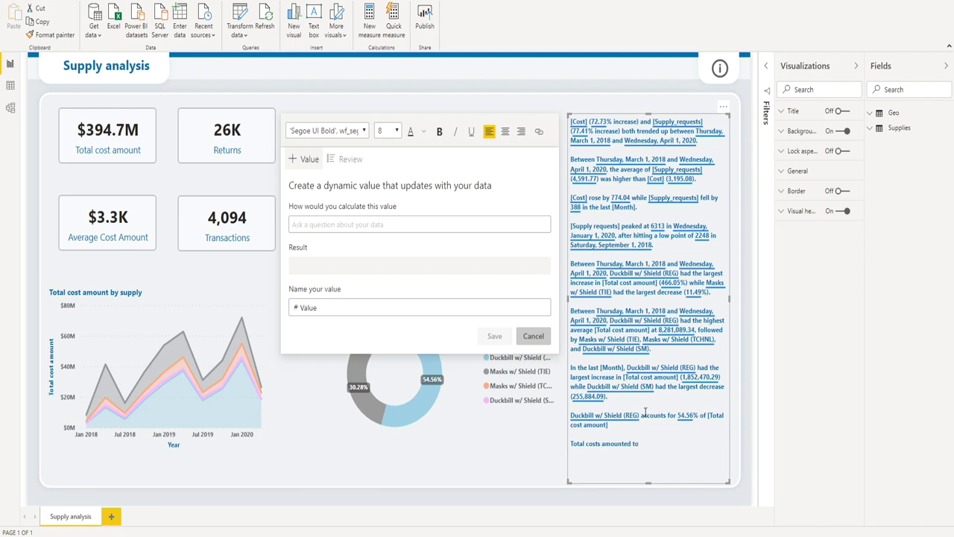